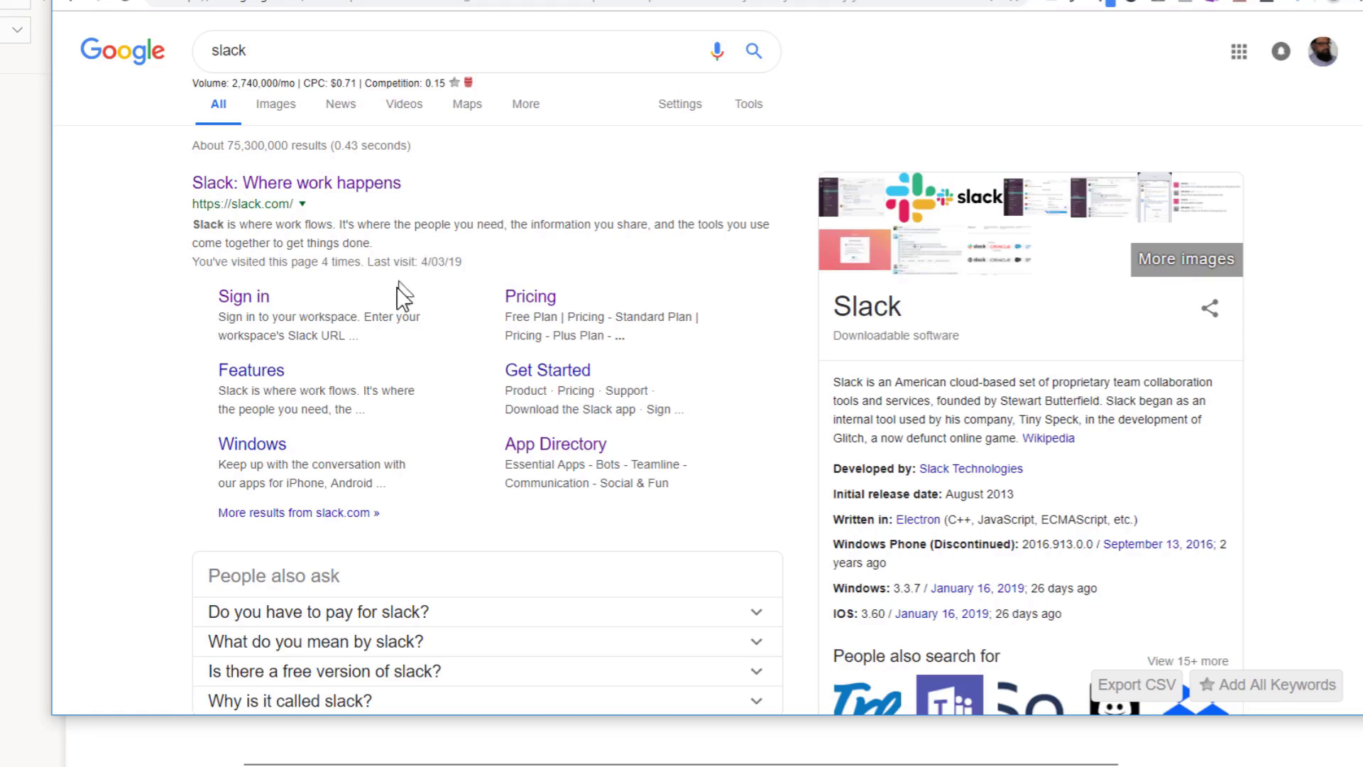
Step: Sign in to the digitidea Slack workspace and open #training beside the Trello app's About panel
{"action": "left_click", "coordinate": [250, 304]}
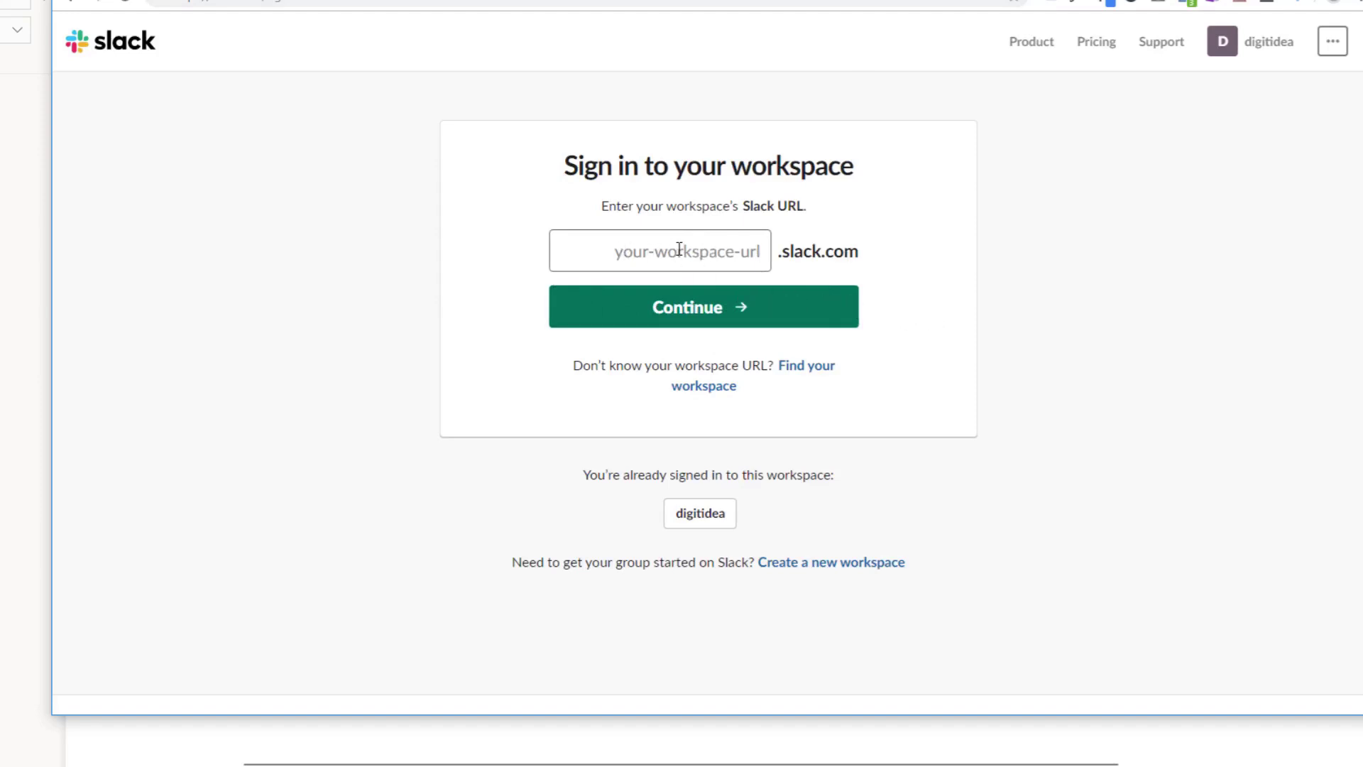
{"action": "left_click", "coordinate": [703, 520]}
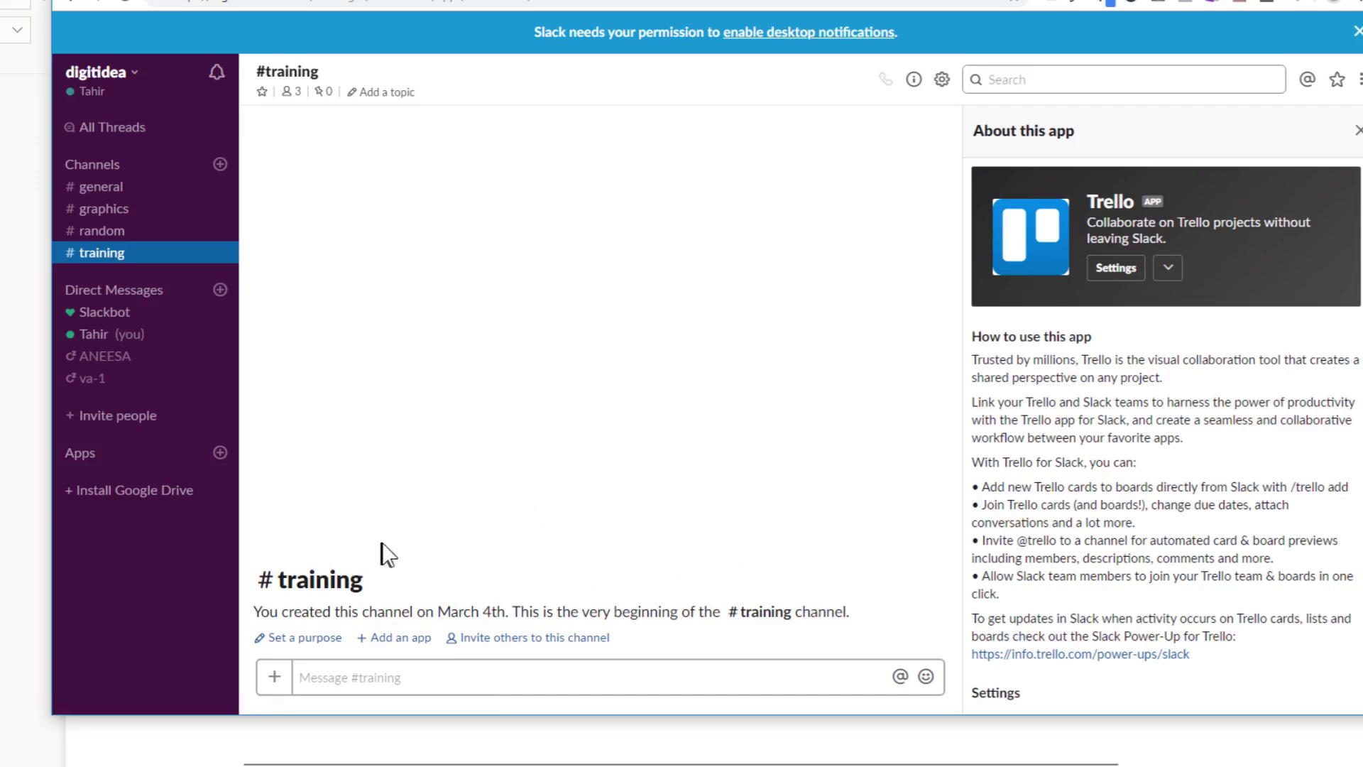
Step: Focus the #training message box, then move over to the Trello Training board
{"action": "left_click", "coordinate": [315, 682]}
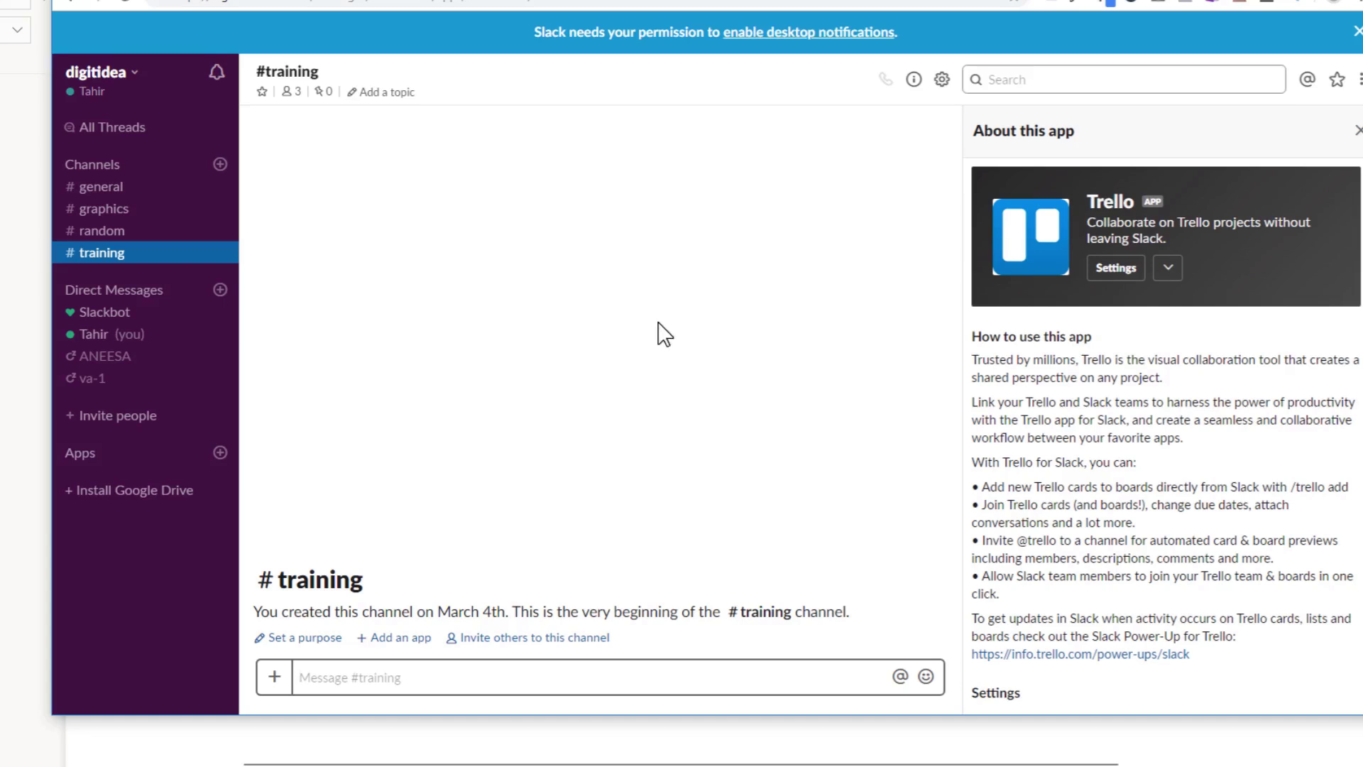
{"action": "key", "text": "ctrl+Tab"}
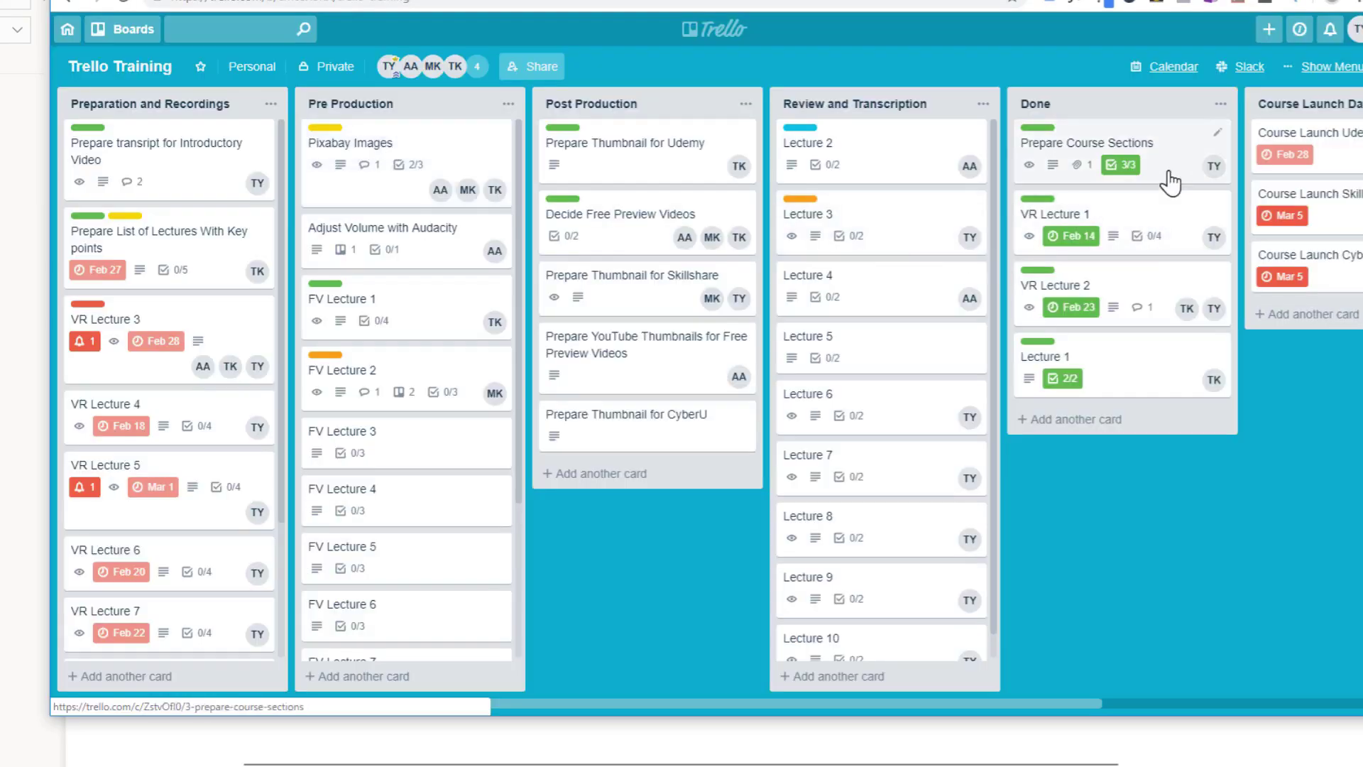
Step: Search the board's Power-Ups directory for 'slack'
{"action": "left_click", "coordinate": [1332, 68]}
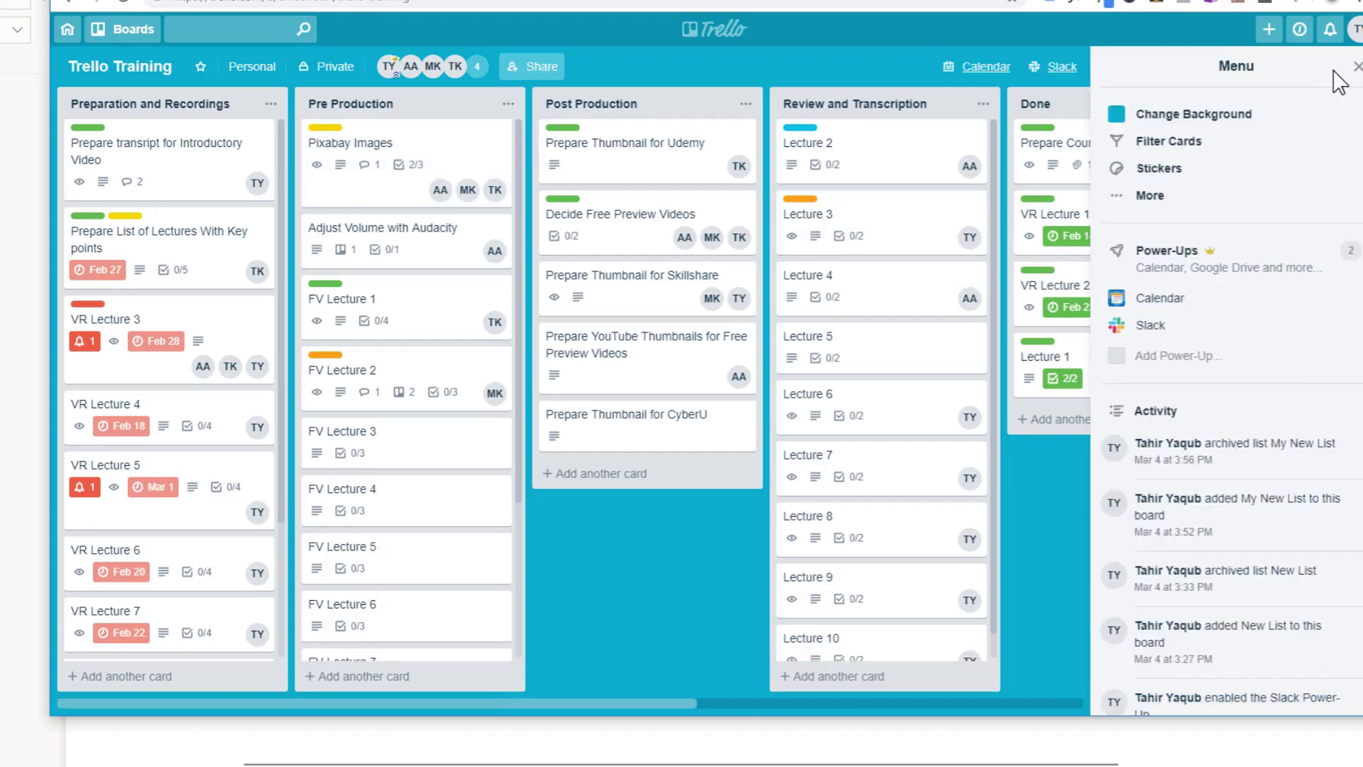
{"action": "left_click", "coordinate": [1177, 260]}
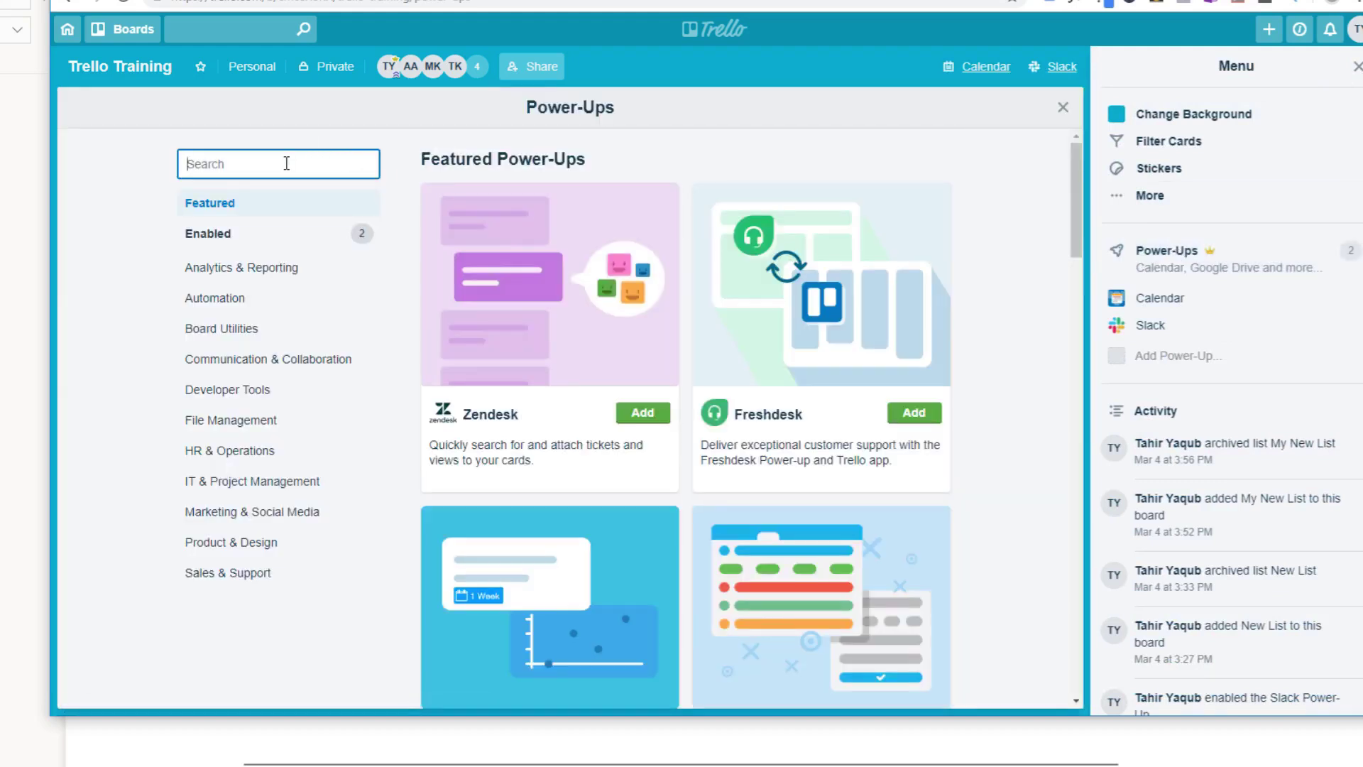
{"action": "type", "text": "slack"}
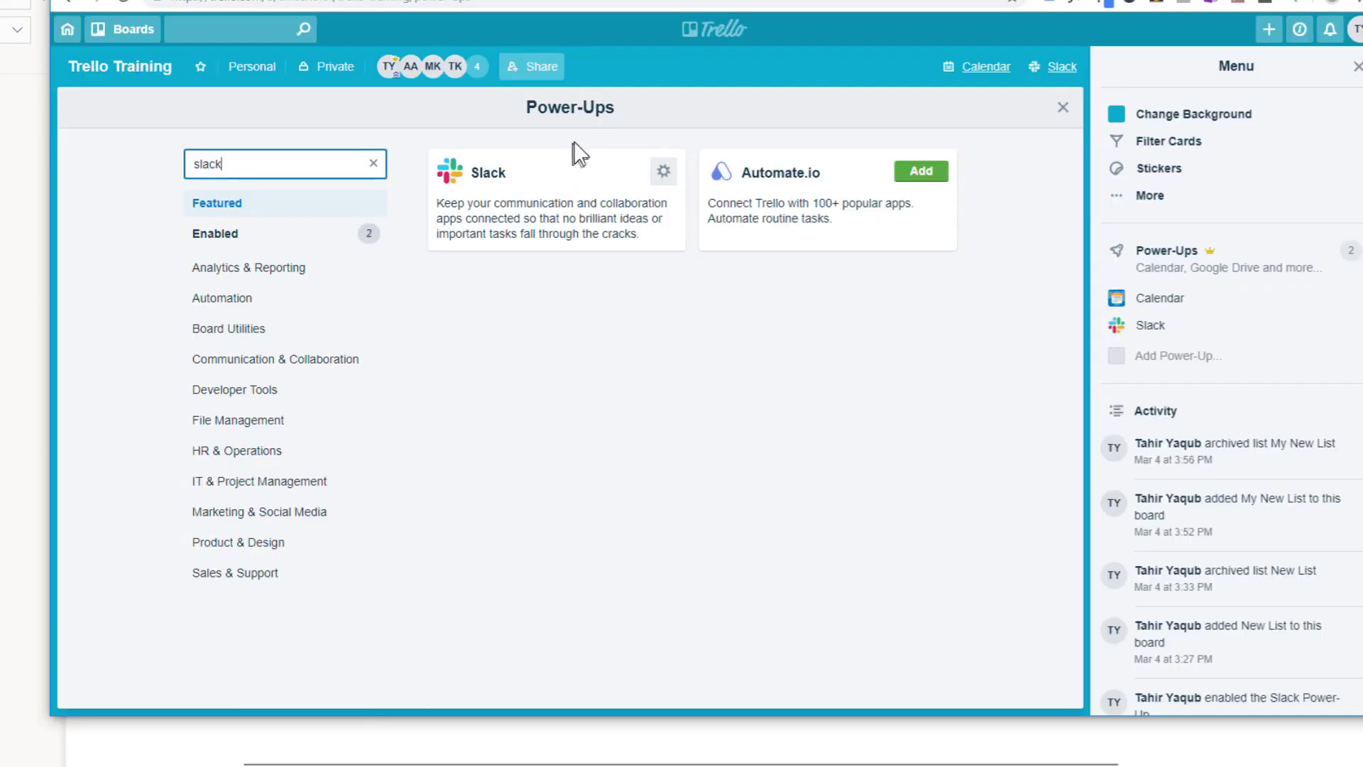
Step: Reopen the Trello Training board from Boards and close the board menu
{"action": "left_click", "coordinate": [139, 38]}
{"action": "left_click", "coordinate": [118, 558]}
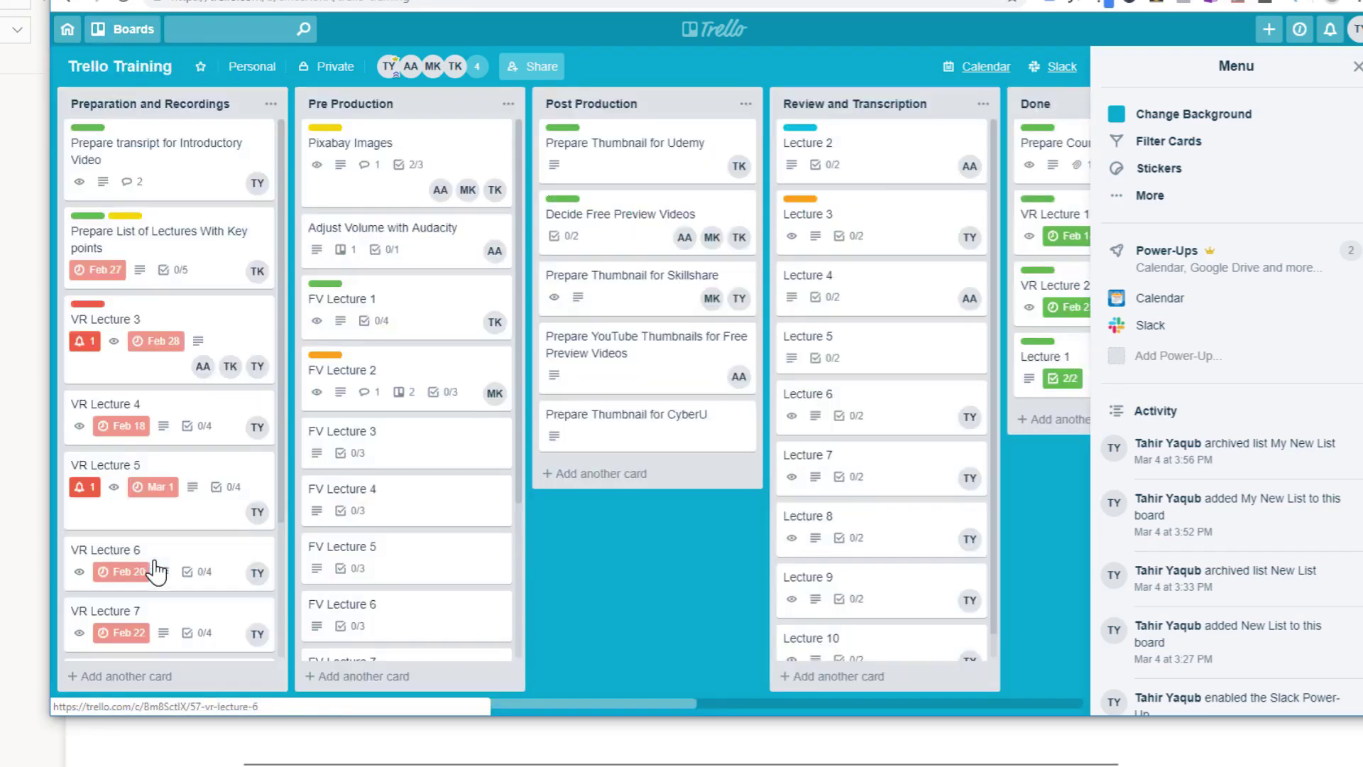
{"action": "left_click", "coordinate": [1356, 67]}
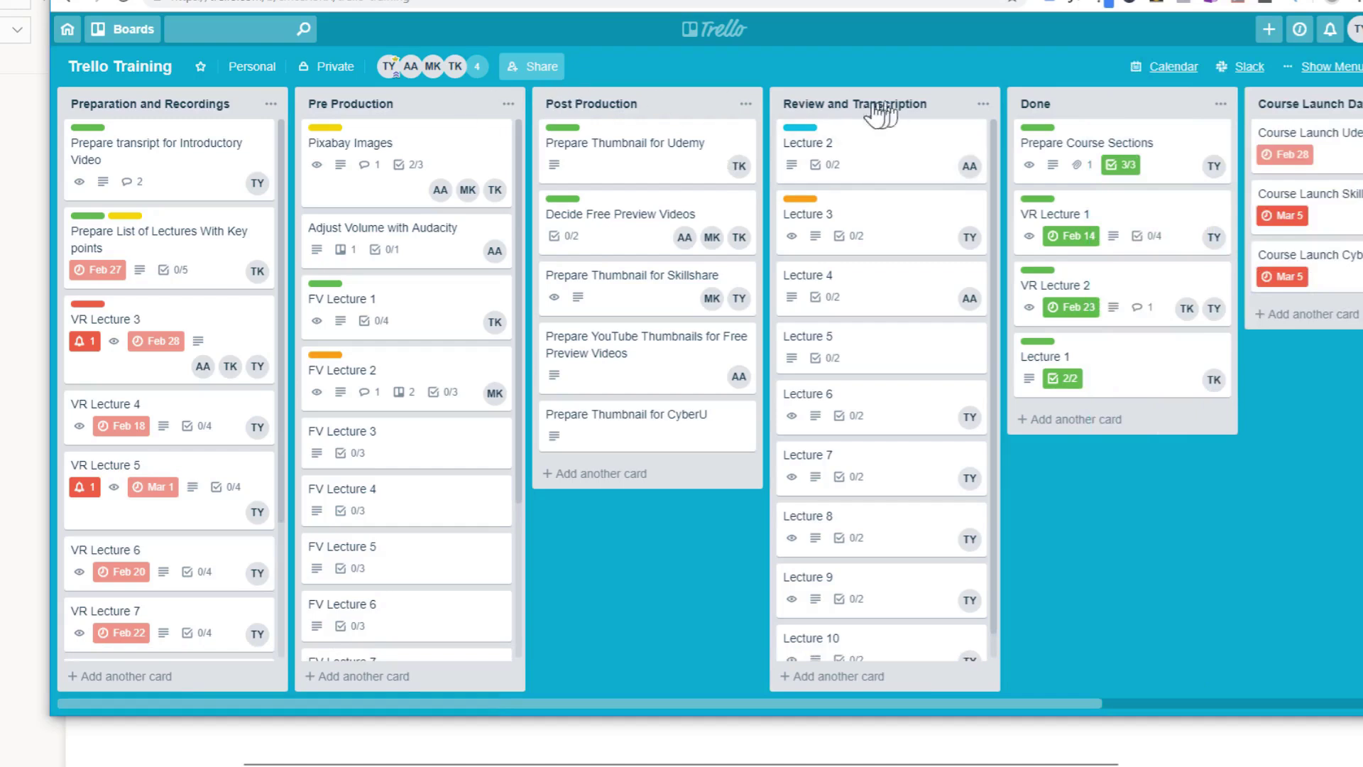
Step: Add a new Slack alert, unticking most actions but keeping list Created and card Due Date Changed
{"action": "left_click", "coordinate": [1250, 68]}
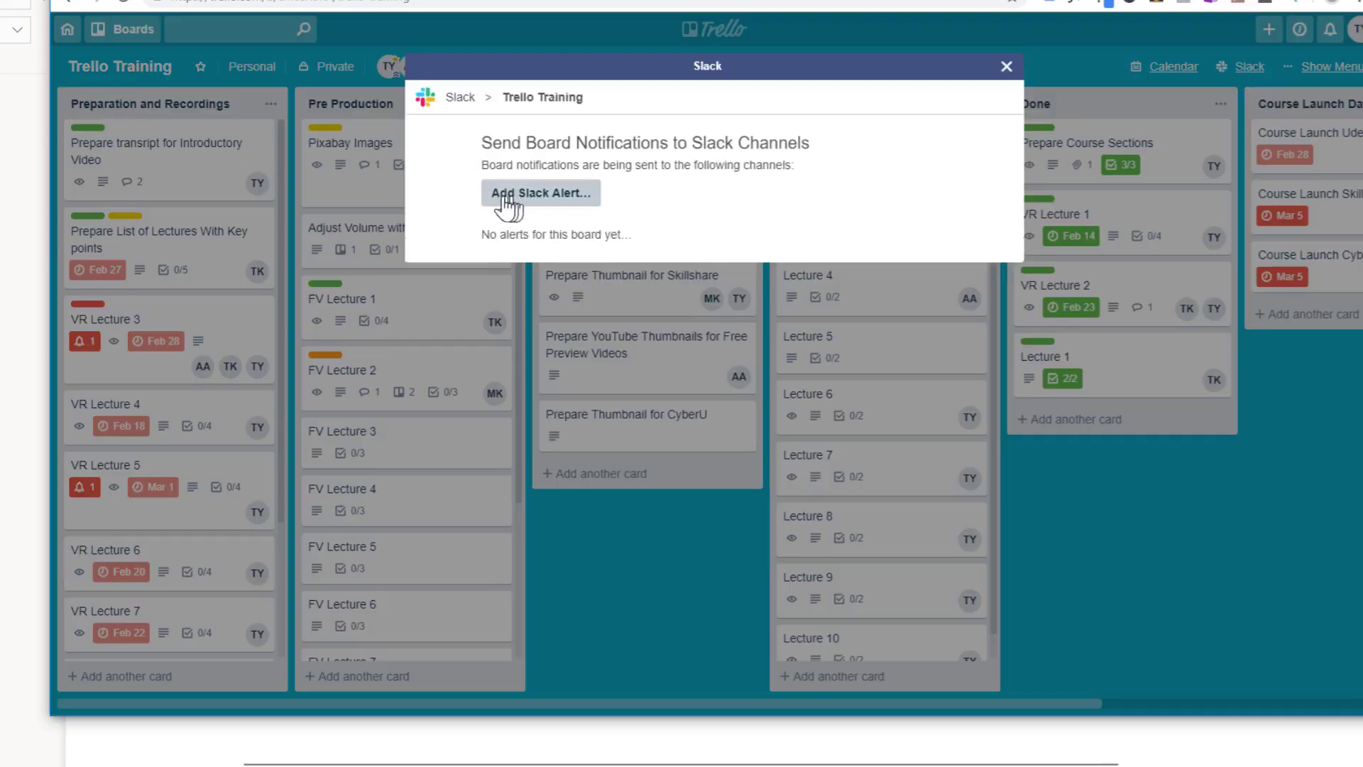
{"action": "left_click", "coordinate": [556, 202]}
{"action": "left_click_drag", "start_coordinate": [1013, 193], "coordinate": [999, 430]}
{"action": "scroll", "coordinate": [923, 355], "scroll_direction": "up", "scroll_amount": 3}
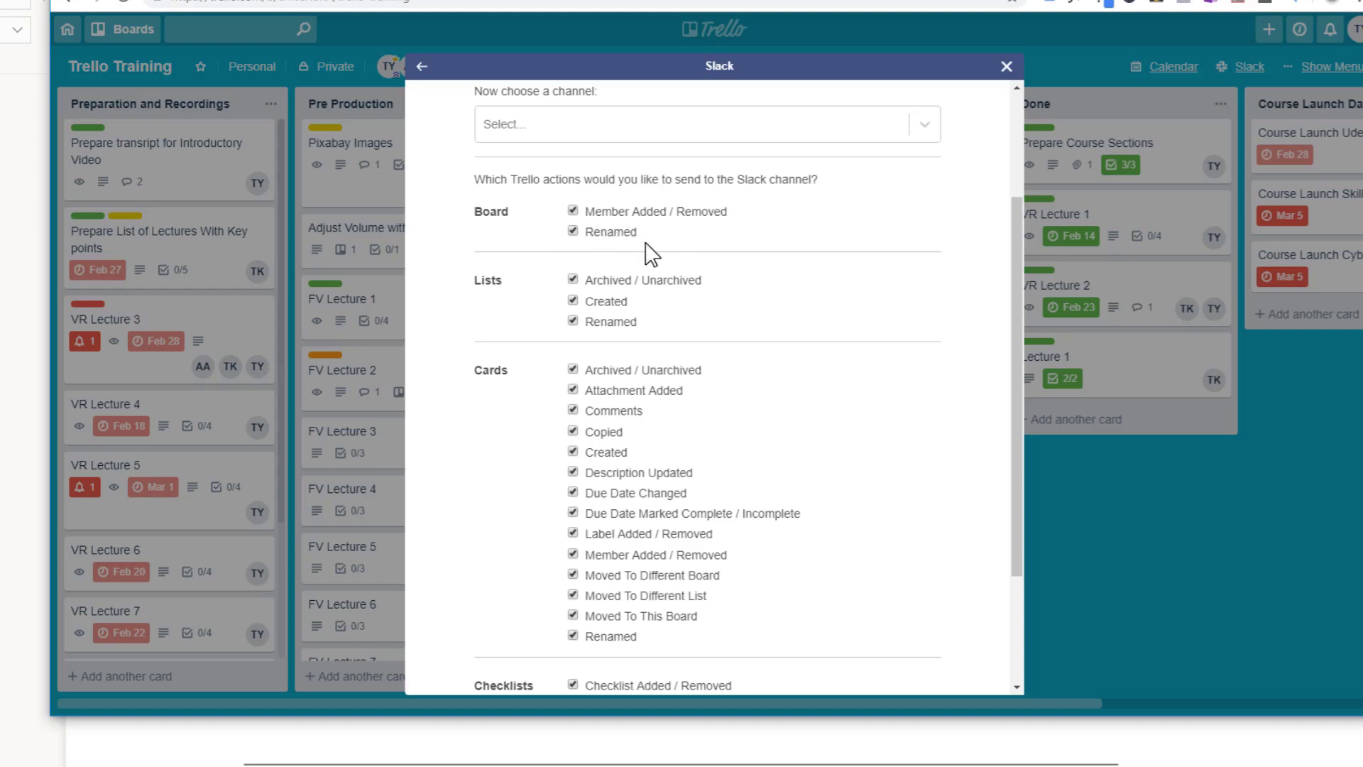
{"action": "scroll", "coordinate": [724, 274], "scroll_direction": "down", "scroll_amount": 1}
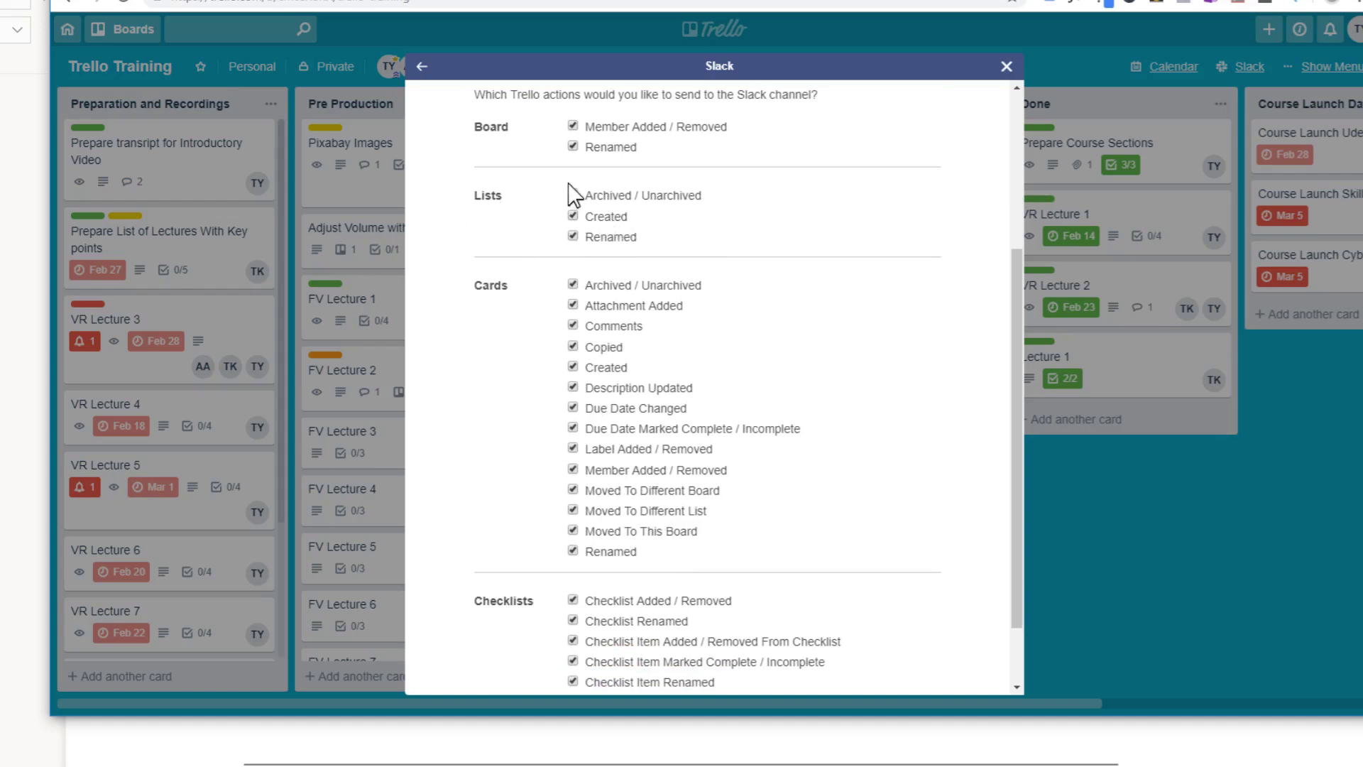
{"action": "scroll", "coordinate": [629, 244], "scroll_direction": "down", "scroll_amount": 1}
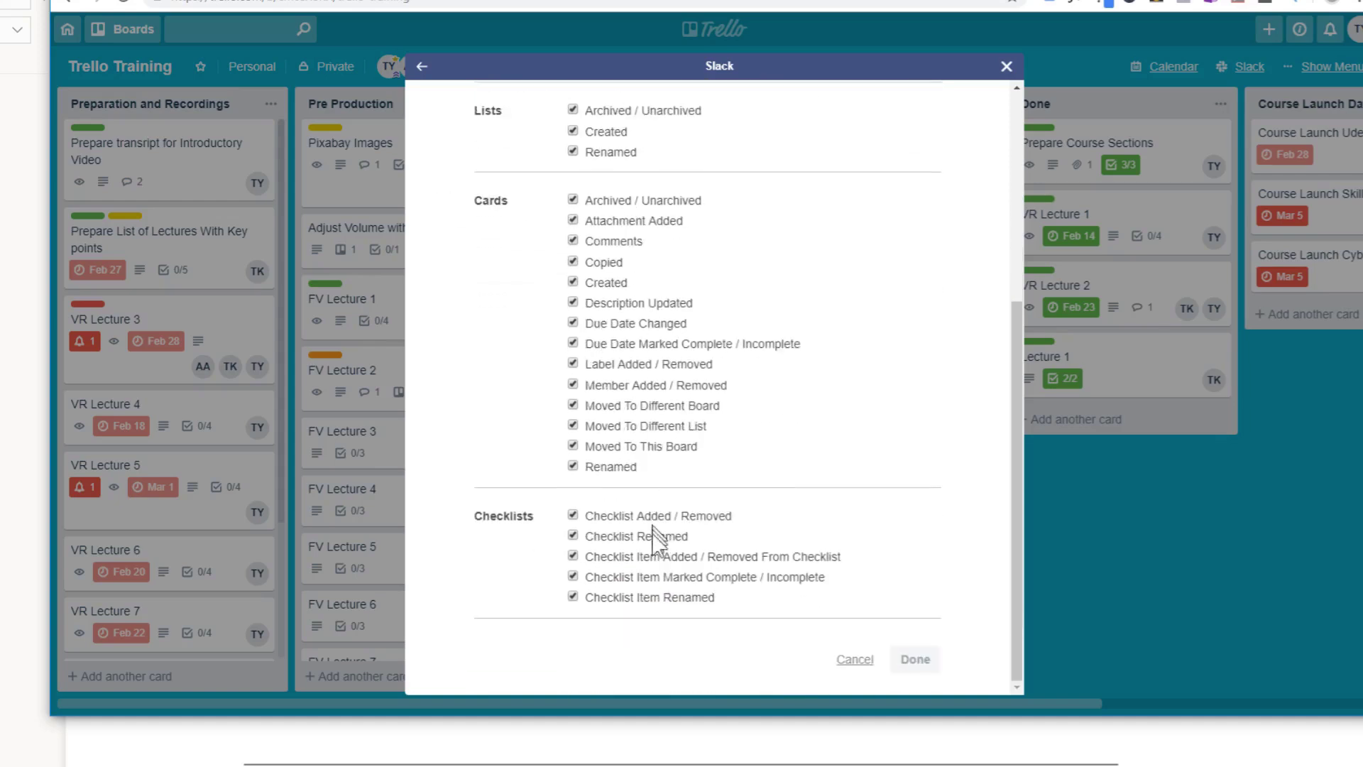
{"action": "scroll", "coordinate": [649, 295], "scroll_direction": "up", "scroll_amount": 1}
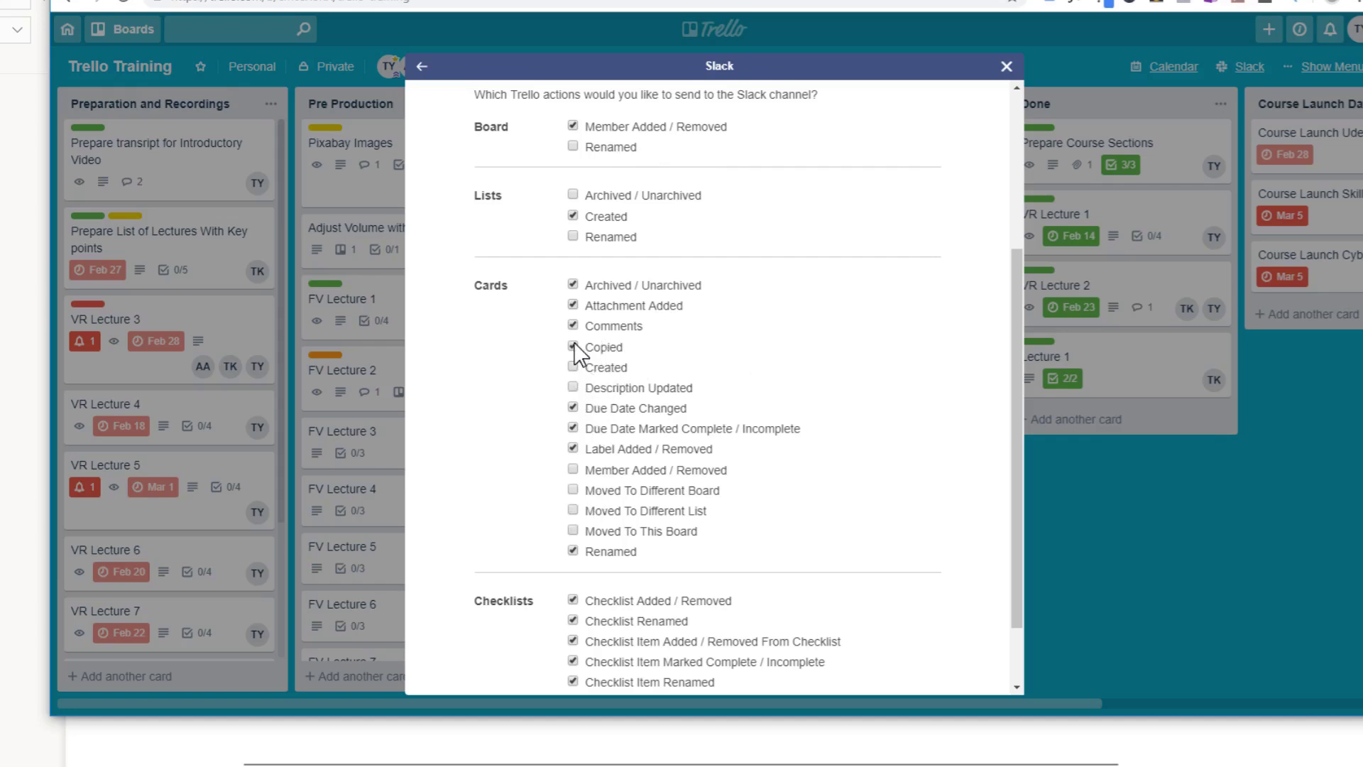
{"action": "scroll", "coordinate": [856, 493], "scroll_direction": "down", "scroll_amount": 2}
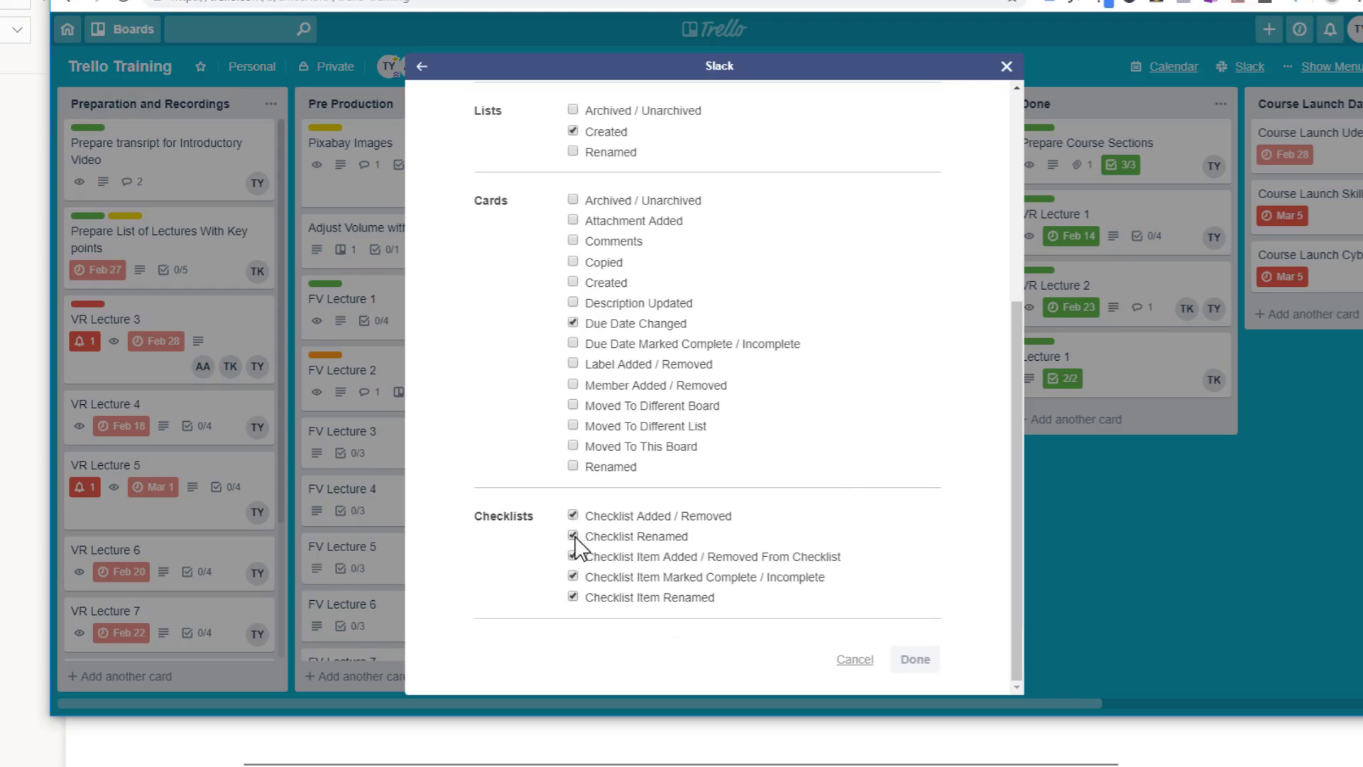
Step: Tick checklist and checklist item additions for the Slack alert
{"action": "left_click", "coordinate": [573, 576]}
{"action": "scroll", "coordinate": [671, 263], "scroll_direction": "up", "scroll_amount": 1}
{"action": "scroll", "coordinate": [623, 206], "scroll_direction": "up", "scroll_amount": 2}
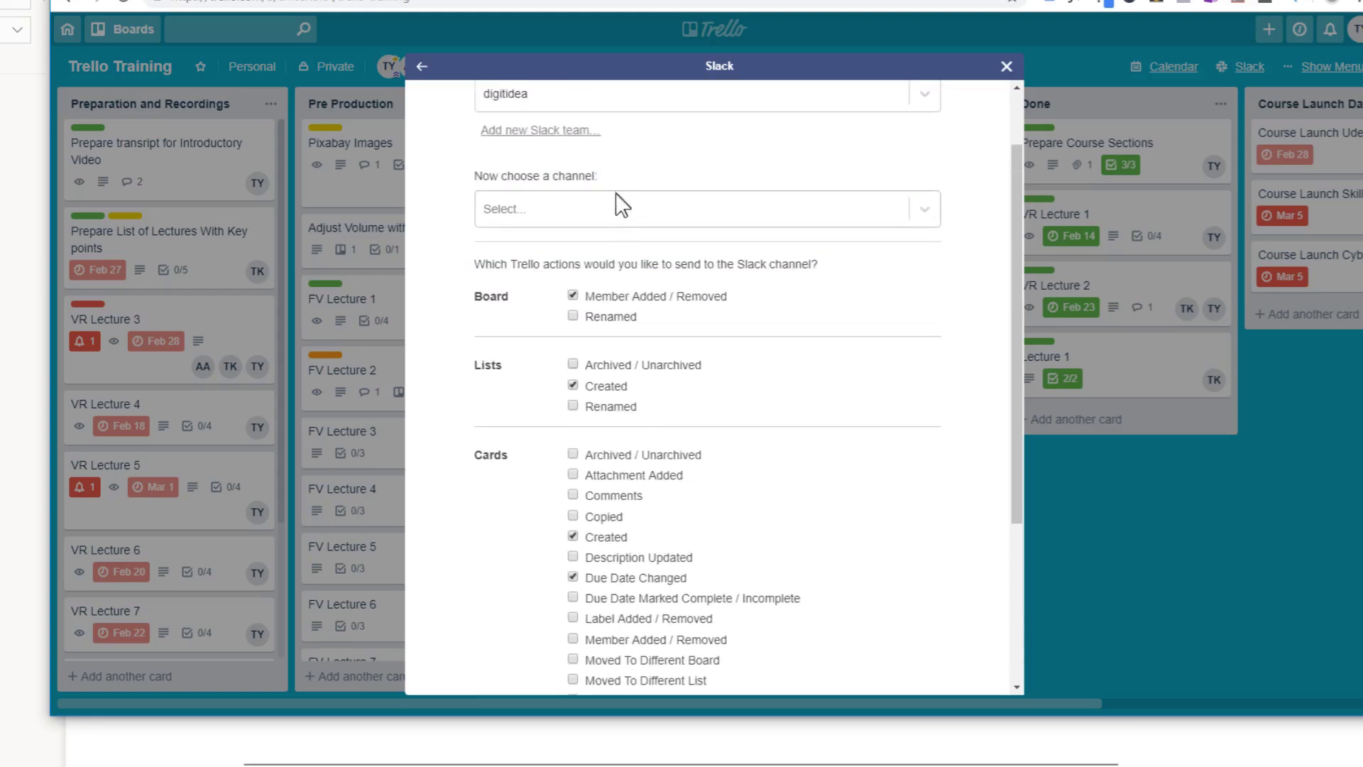
{"action": "scroll", "coordinate": [610, 284], "scroll_direction": "down", "scroll_amount": 3}
{"action": "scroll", "coordinate": [609, 291], "scroll_direction": "up", "scroll_amount": 2}
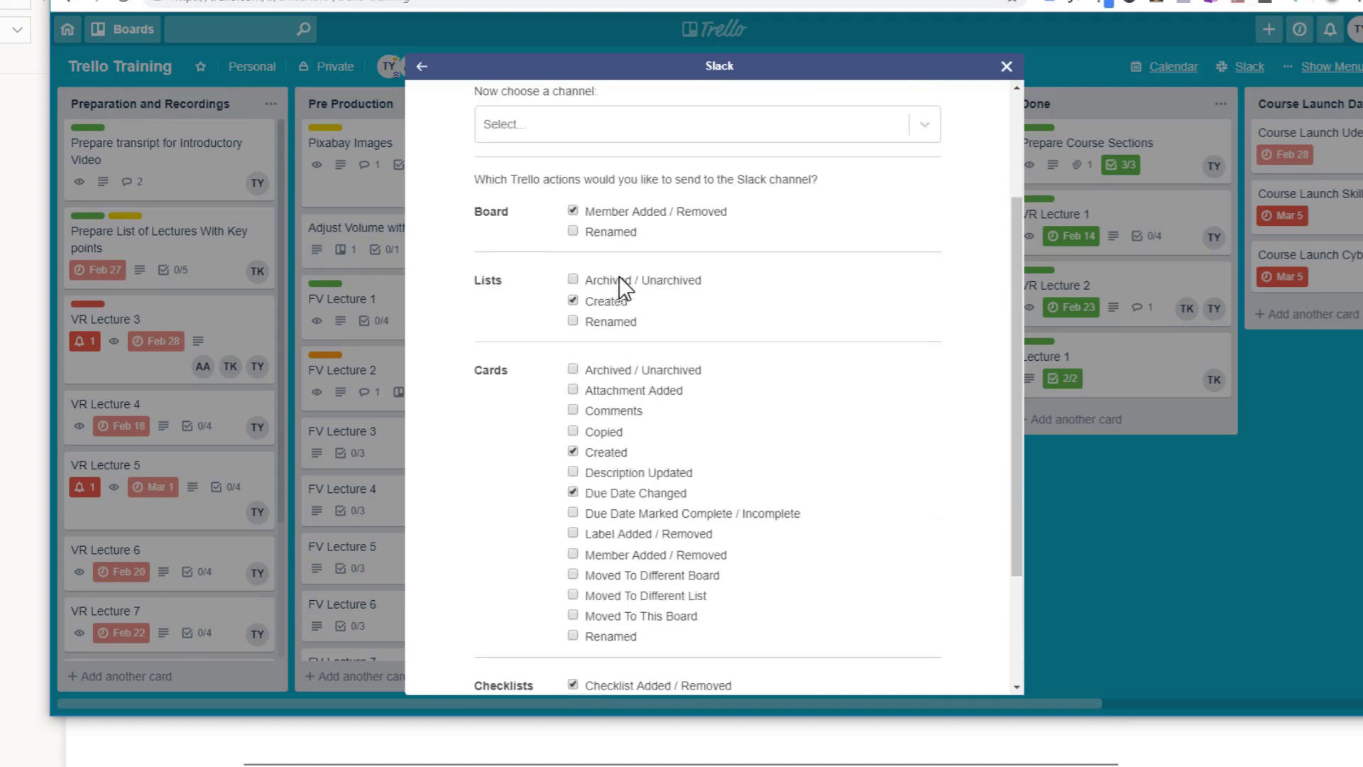
{"action": "scroll", "coordinate": [639, 295], "scroll_direction": "up", "scroll_amount": 3}
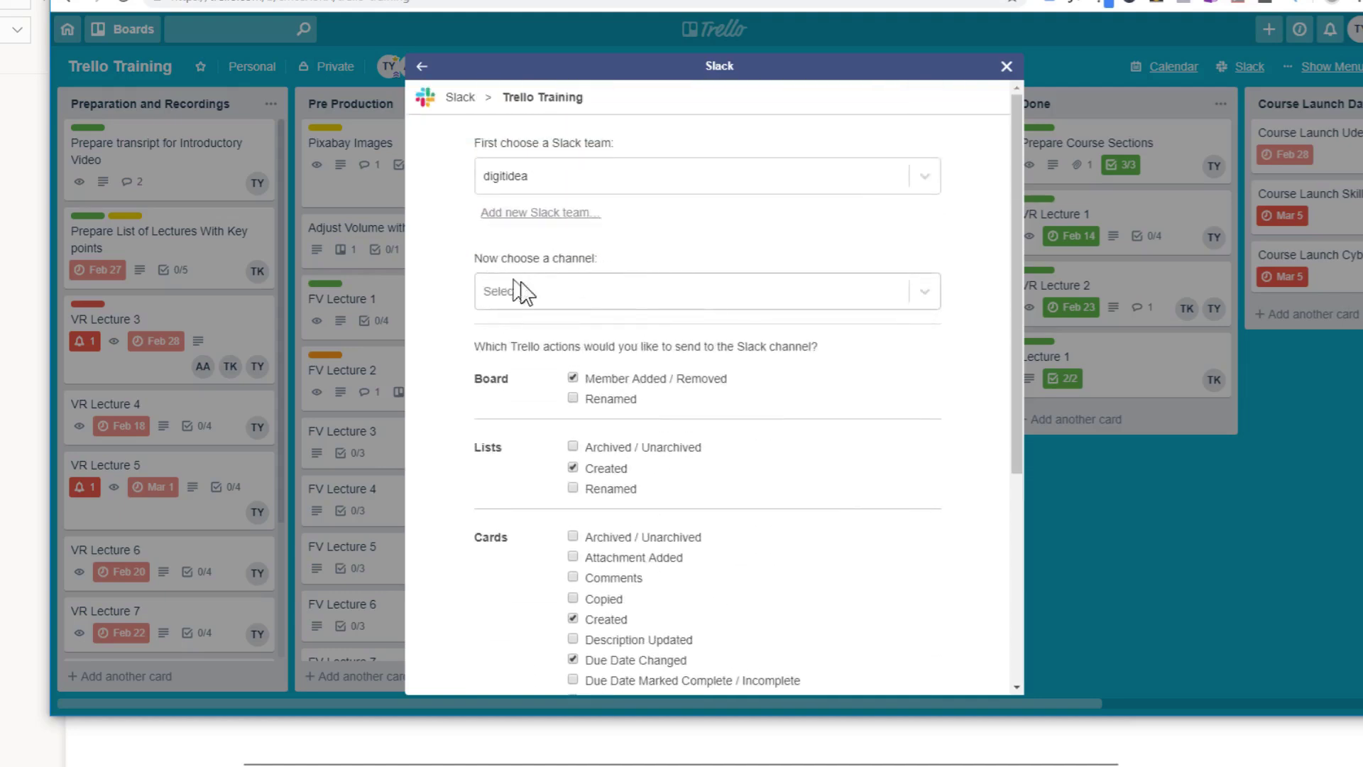
Step: Set the alert's destination channel to training
{"action": "left_click", "coordinate": [924, 293]}
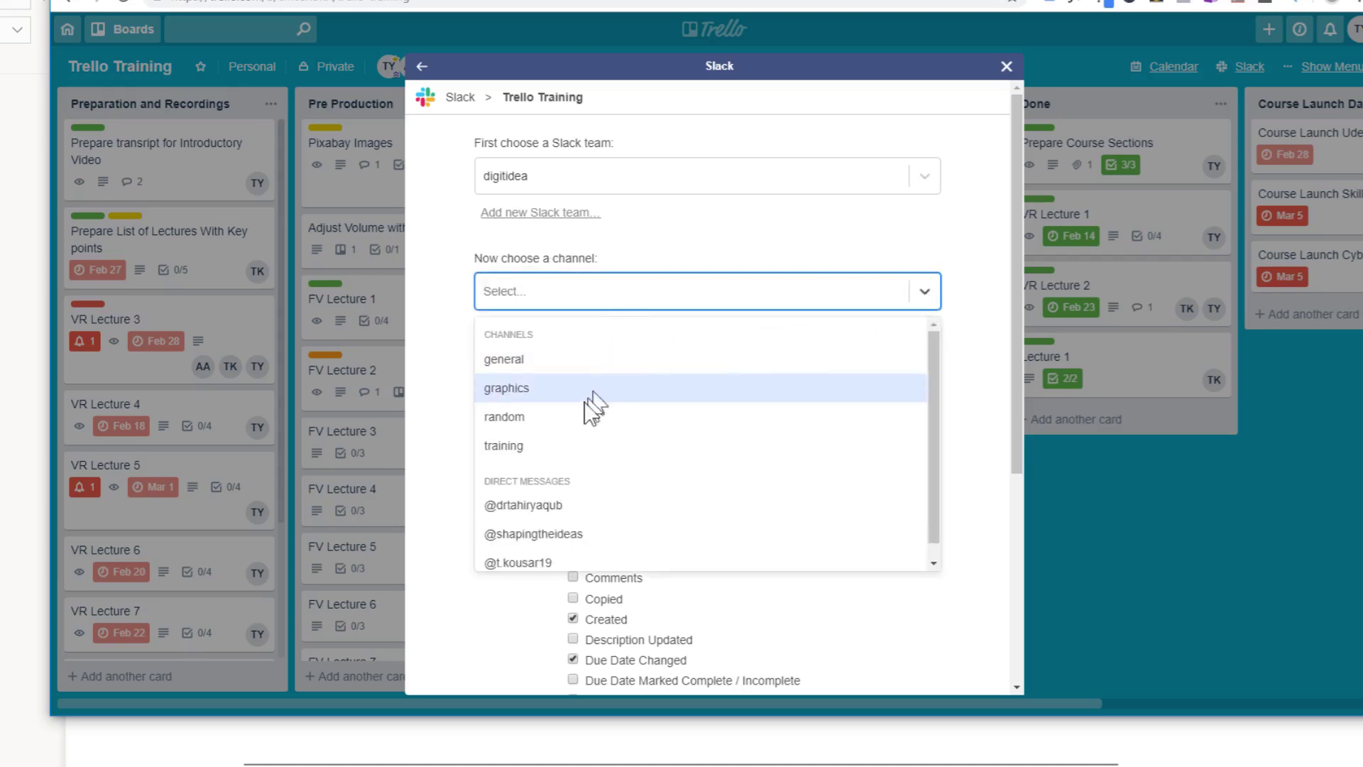
{"action": "left_click", "coordinate": [514, 455]}
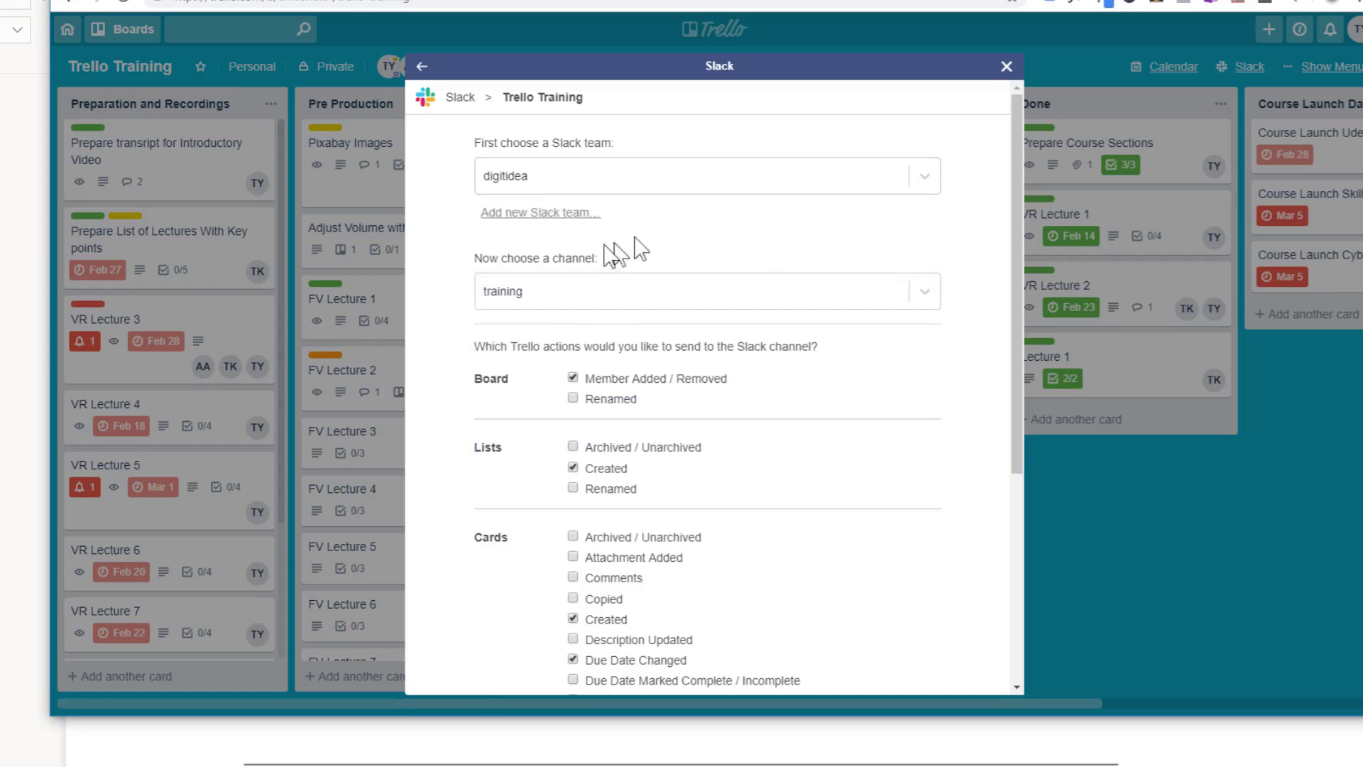
{"action": "scroll", "coordinate": [852, 289], "scroll_direction": "down", "scroll_amount": 3}
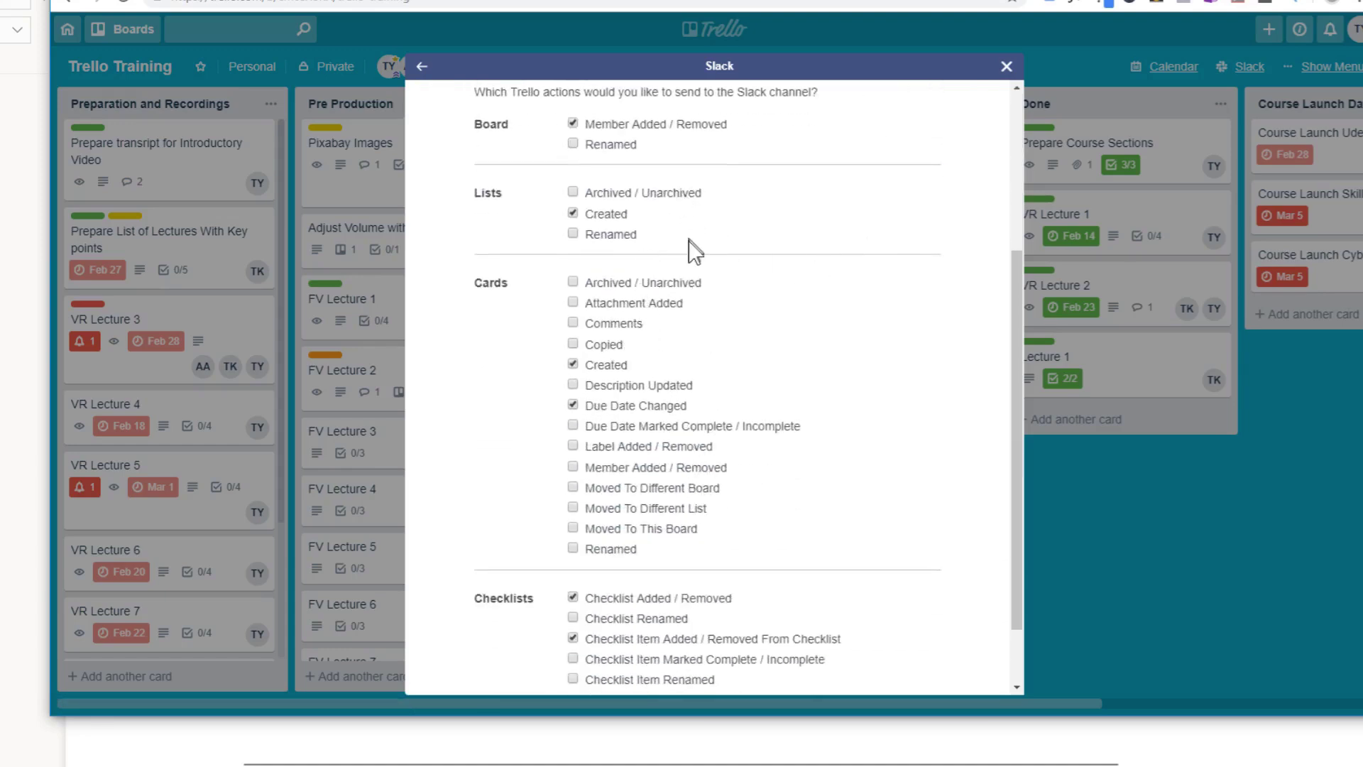
{"action": "scroll", "coordinate": [816, 398], "scroll_direction": "down", "scroll_amount": 1}
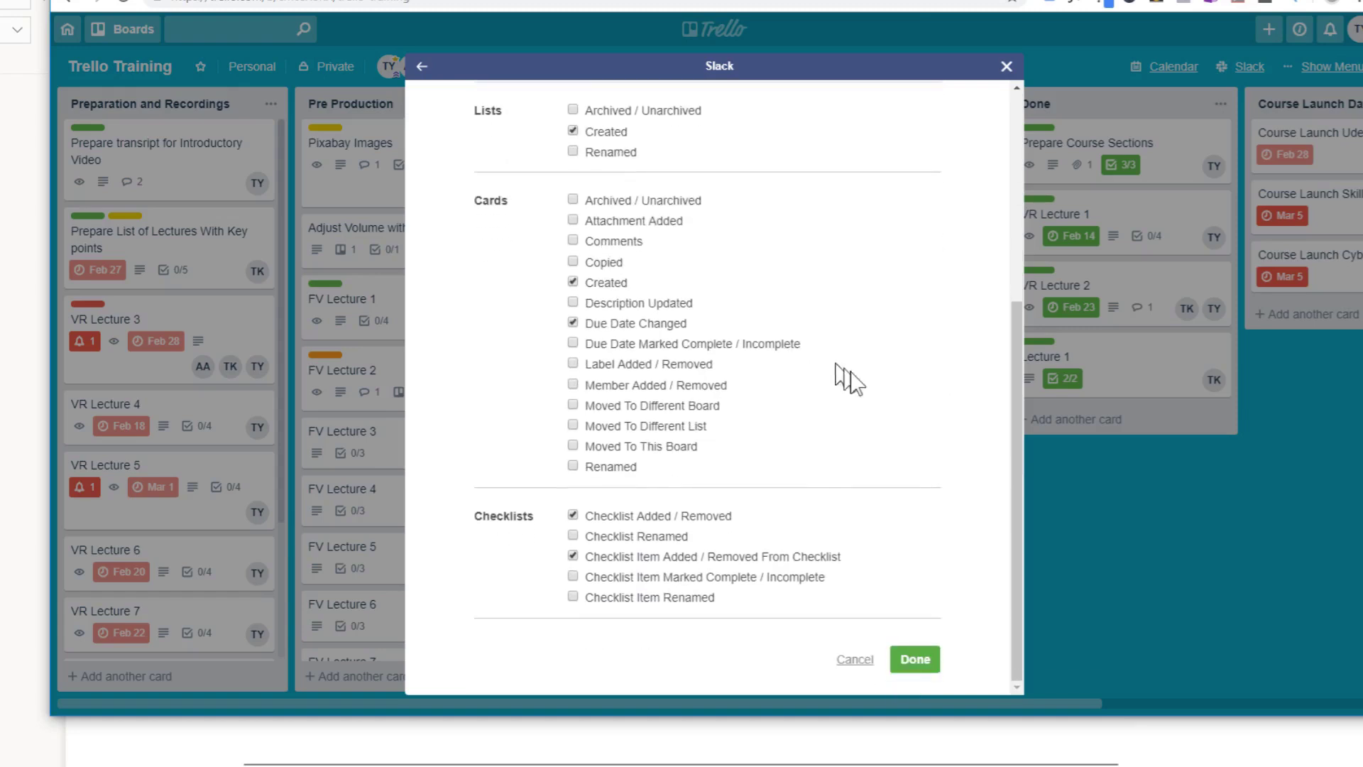
{"action": "left_click", "coordinate": [914, 659]}
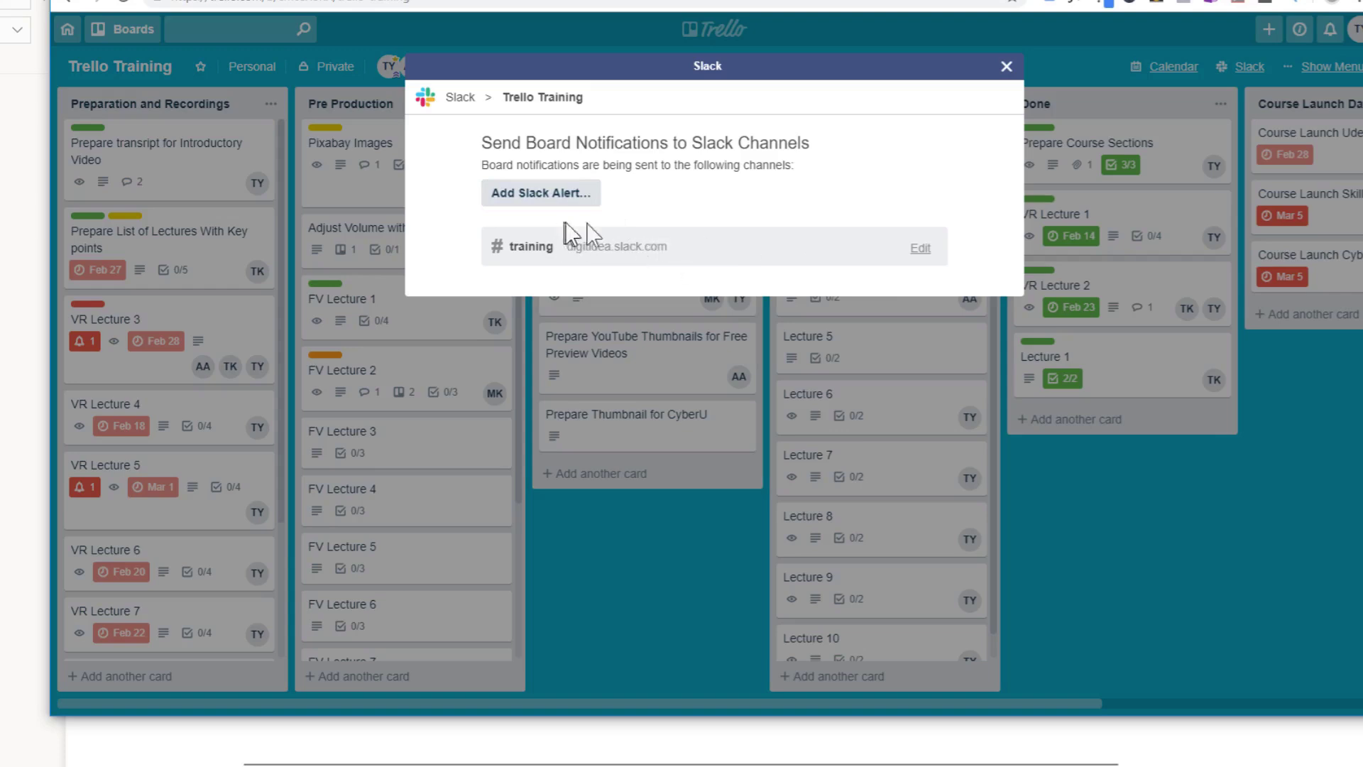
{"action": "left_click", "coordinate": [1007, 66]}
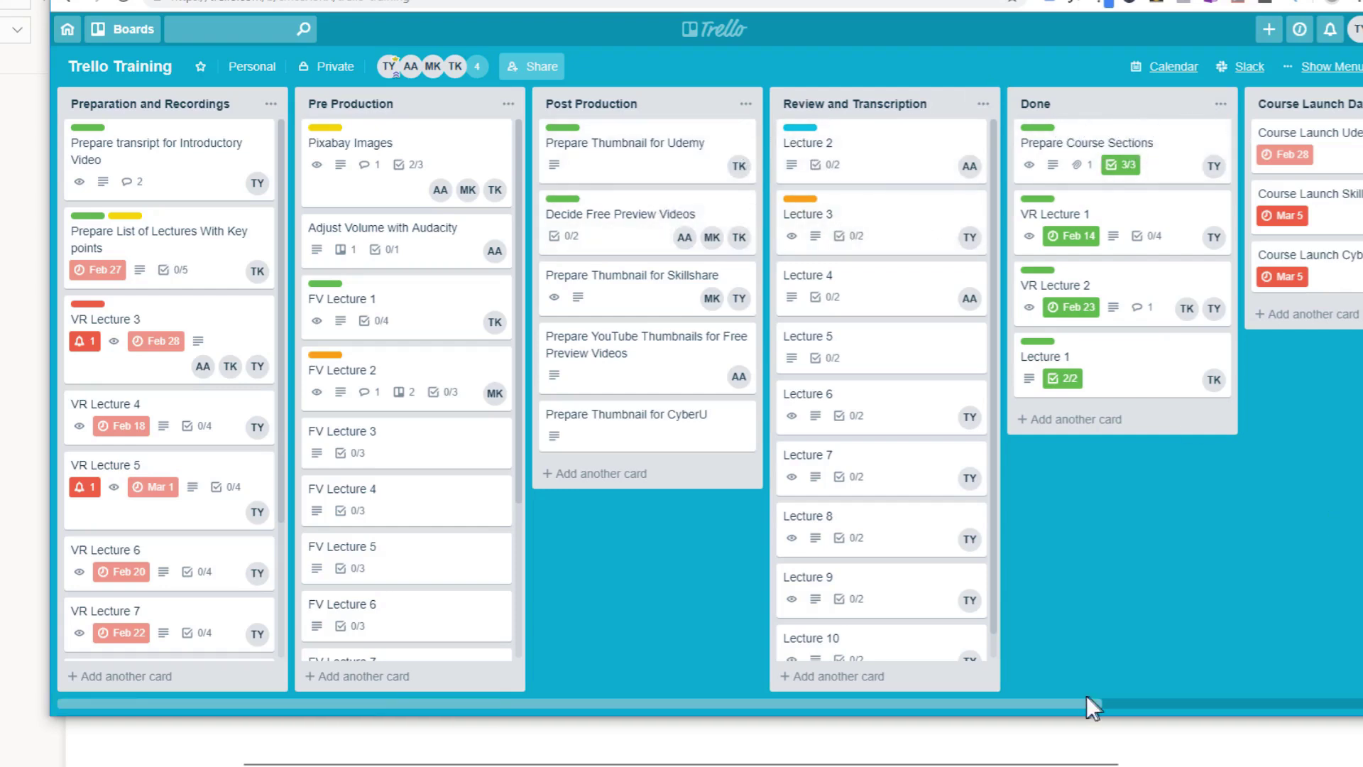
Step: Add a list named 'My New List' to the board, then check Slack's #training channel
{"action": "left_click", "coordinate": [1202, 703]}
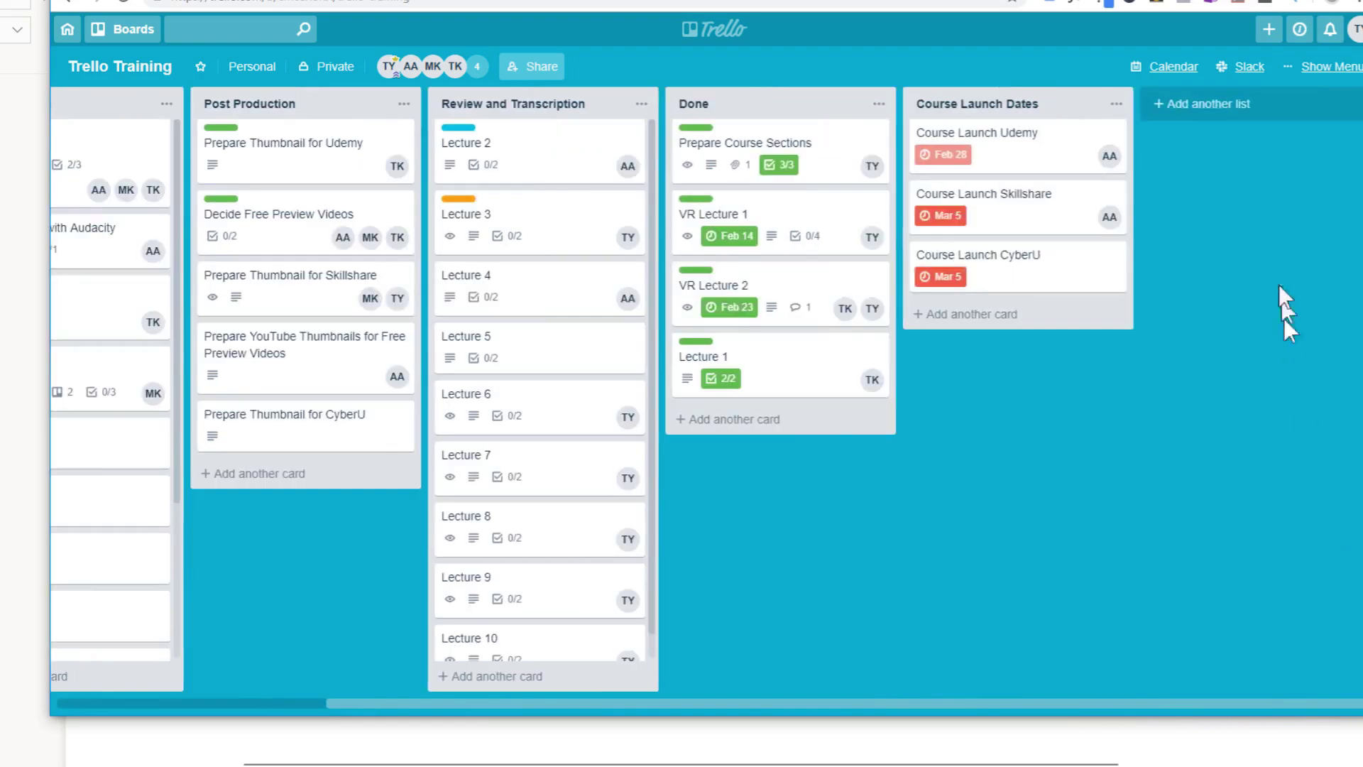
{"action": "left_click", "coordinate": [1224, 121]}
{"action": "type", "text": "My New"}
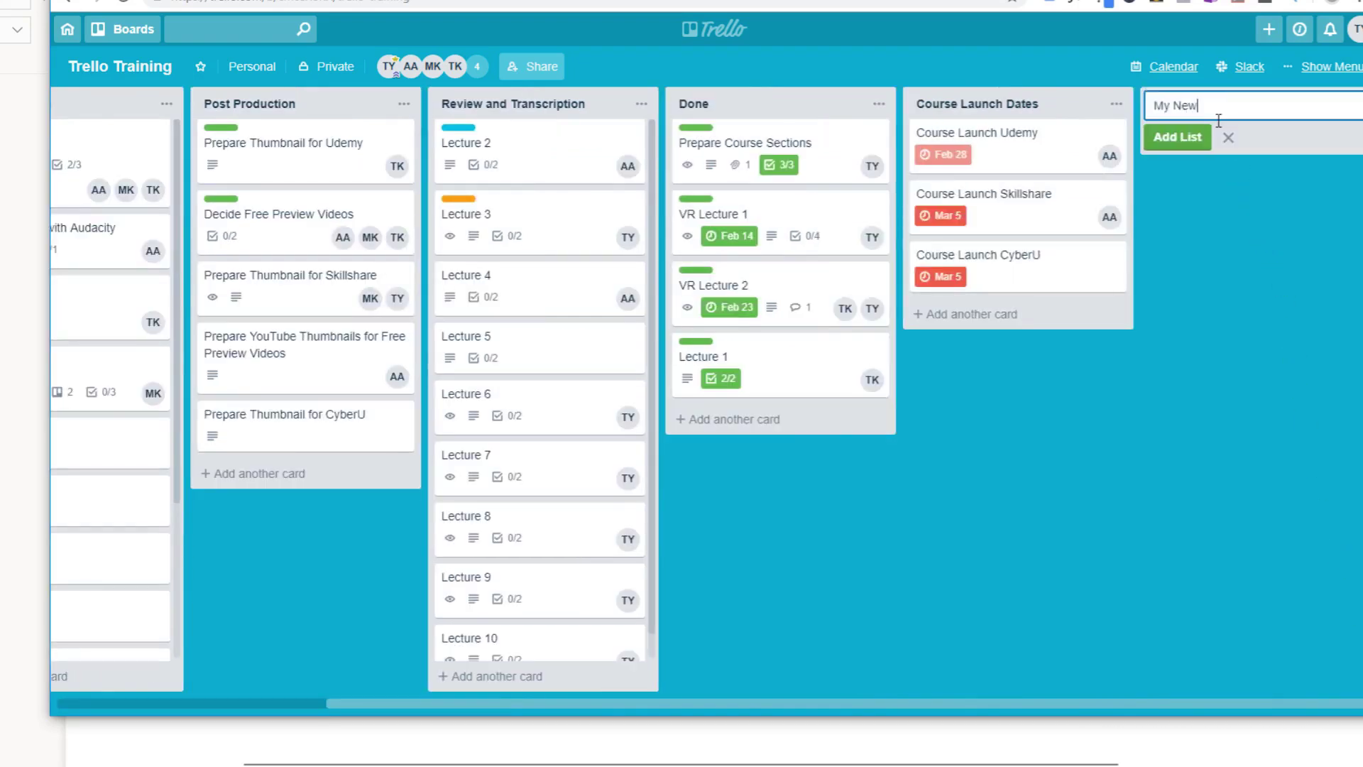
{"action": "type", "text": " List"}
{"action": "key", "text": "Return"}
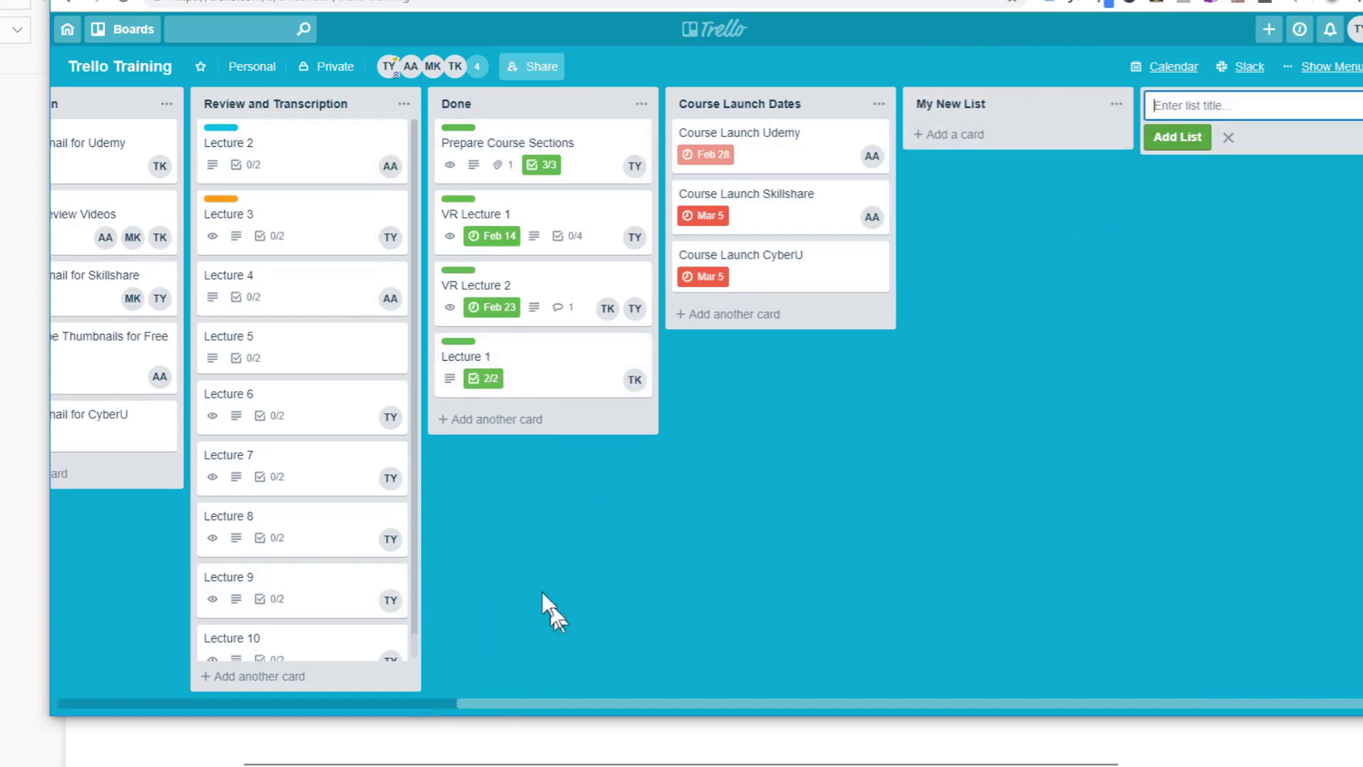
{"action": "key", "text": "ctrl+Tab"}
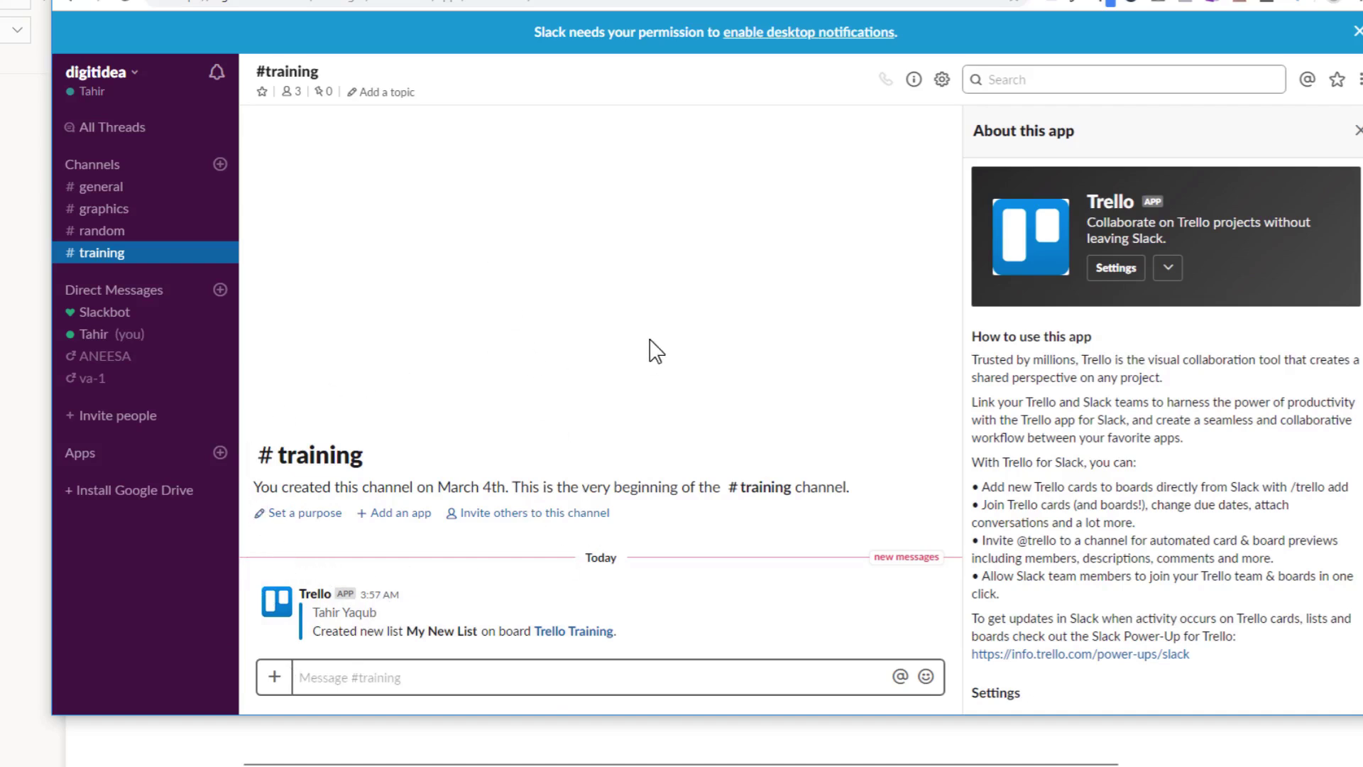
Step: Follow the 'Trello Training' link in the notification back to the board and scroll left
{"action": "left_click", "coordinate": [574, 630]}
{"action": "left_click_drag", "start_coordinate": [470, 703], "coordinate": [112, 685]}
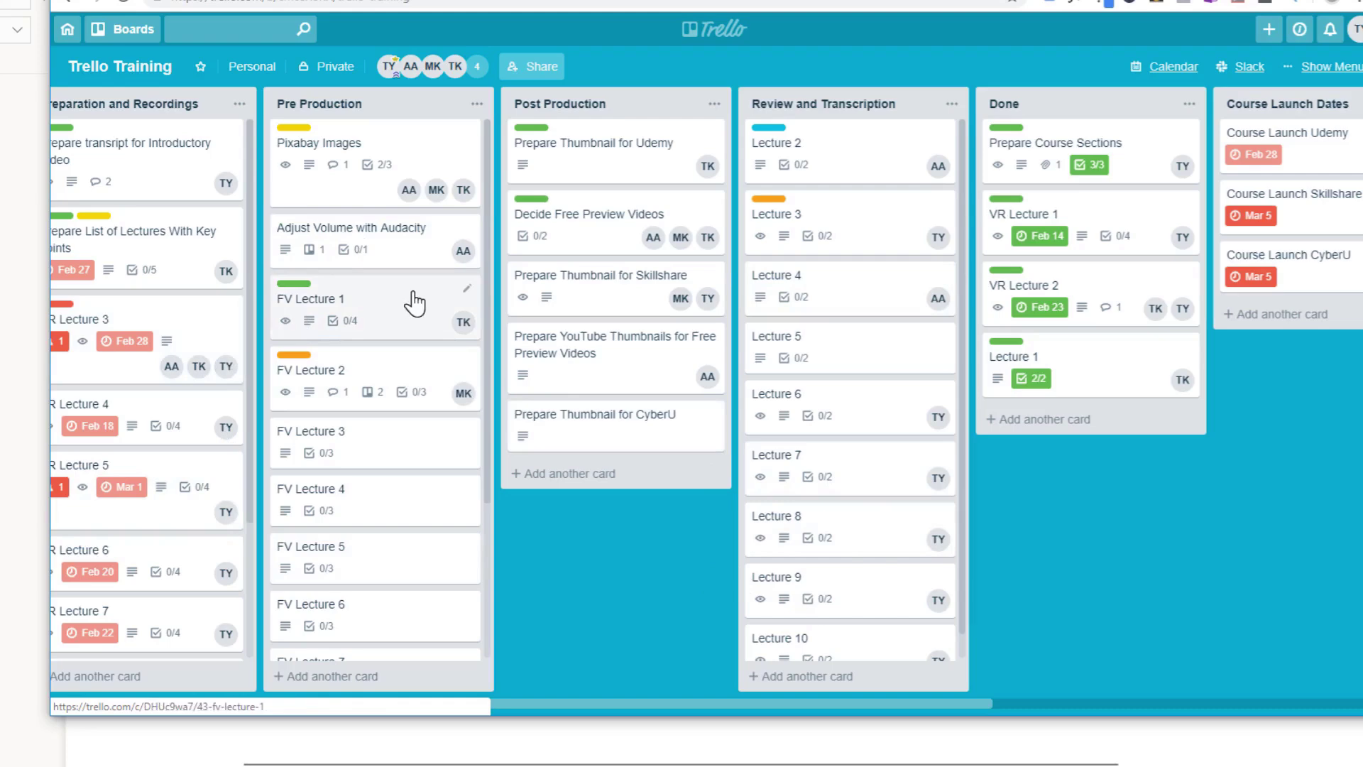
{"action": "key", "text": "ctrl+Tab"}
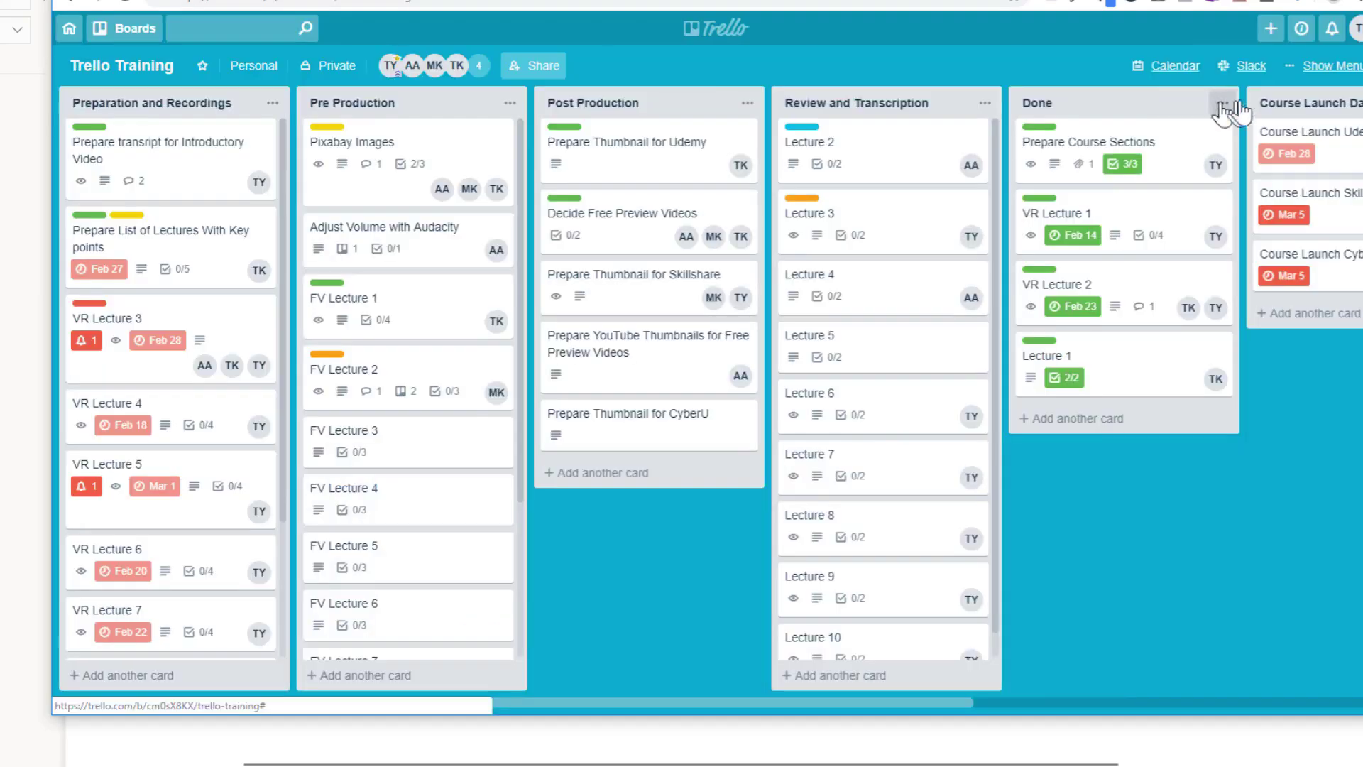
{"action": "left_click", "coordinate": [1256, 68]}
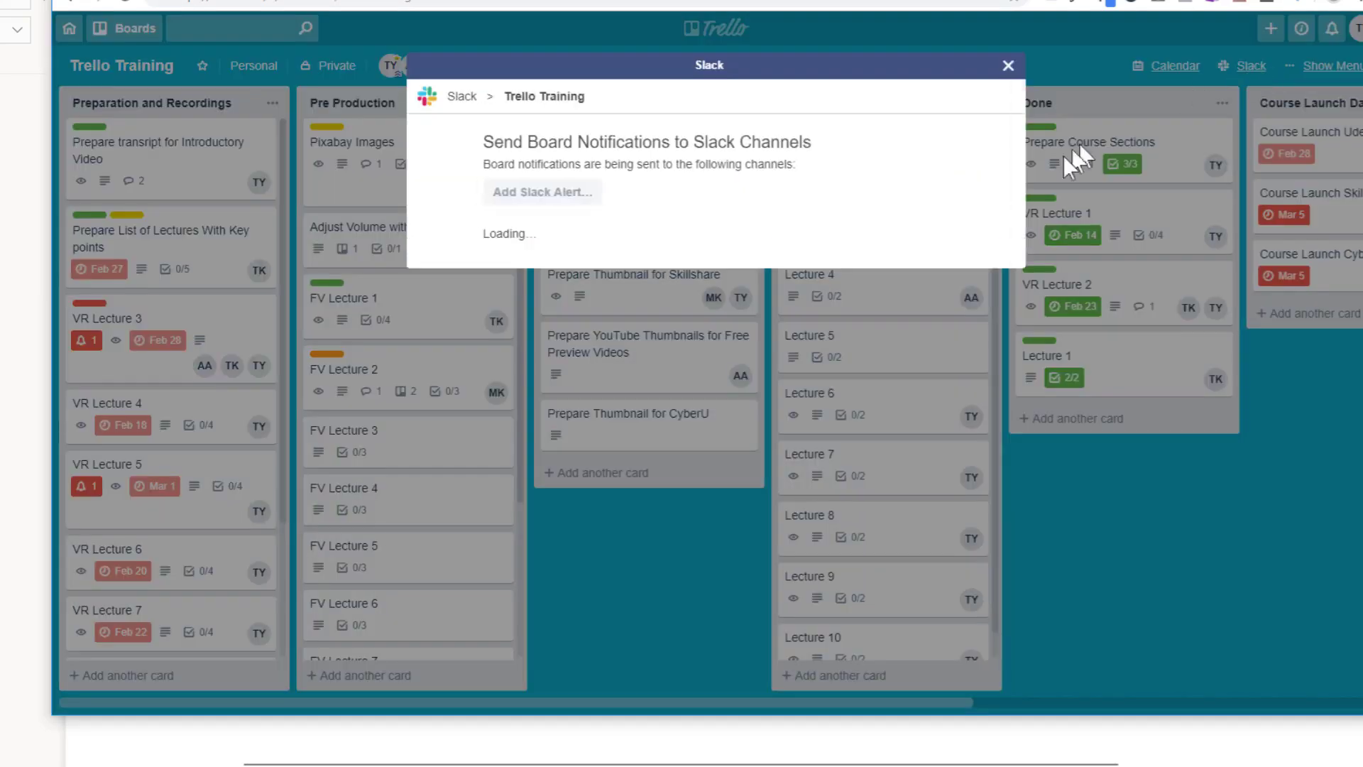
{"action": "left_click", "coordinate": [566, 193]}
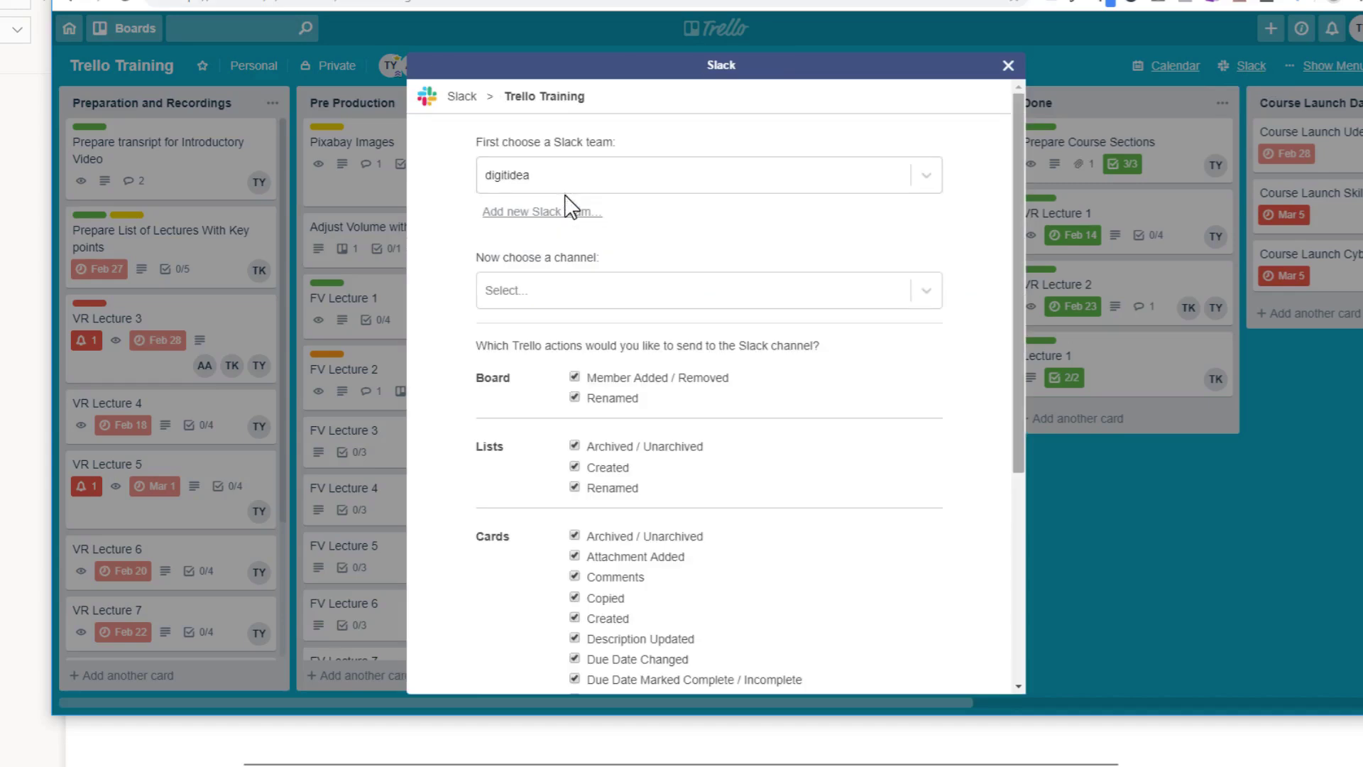
{"action": "scroll", "coordinate": [792, 312], "scroll_direction": "down", "scroll_amount": 1}
{"action": "scroll", "coordinate": [806, 312], "scroll_direction": "down", "scroll_amount": 2}
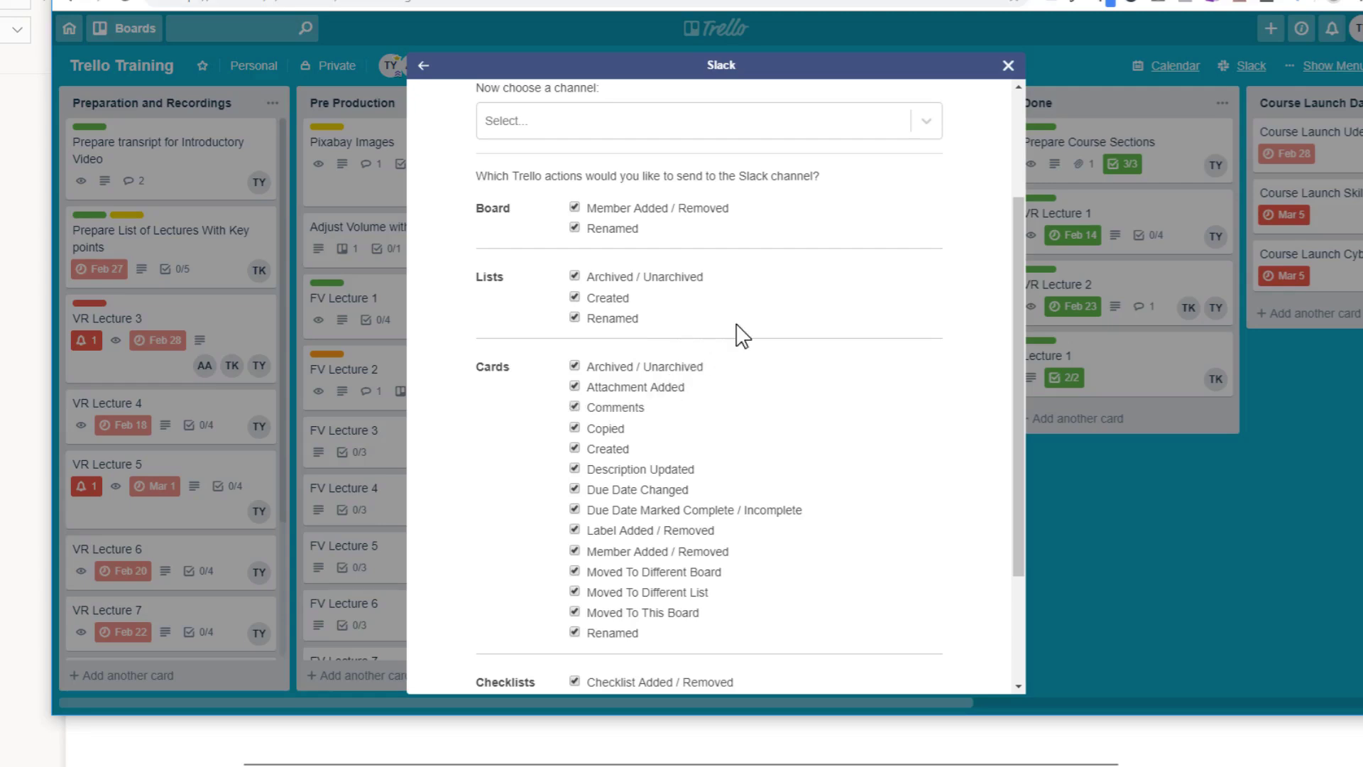
{"action": "scroll", "coordinate": [761, 356], "scroll_direction": "down", "scroll_amount": 3}
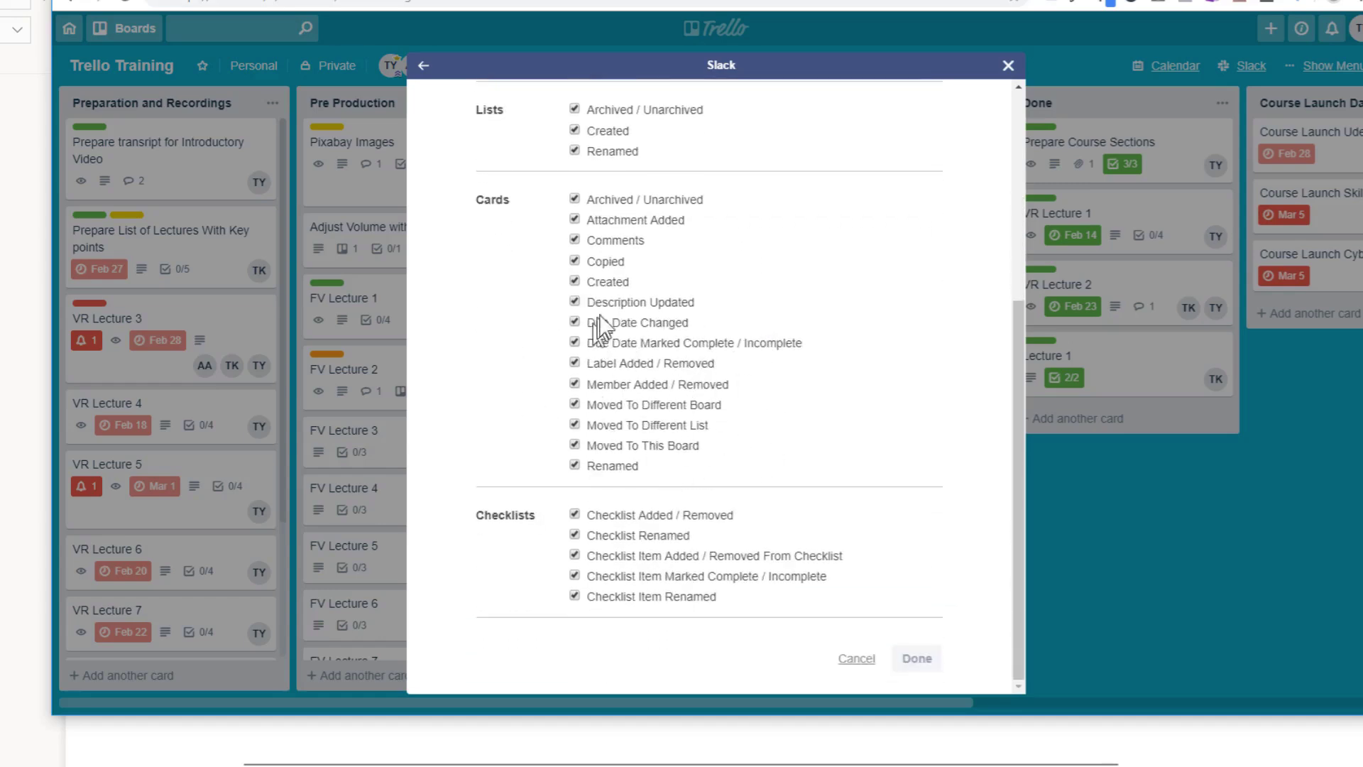
{"action": "scroll", "coordinate": [758, 319], "scroll_direction": "up", "scroll_amount": 1}
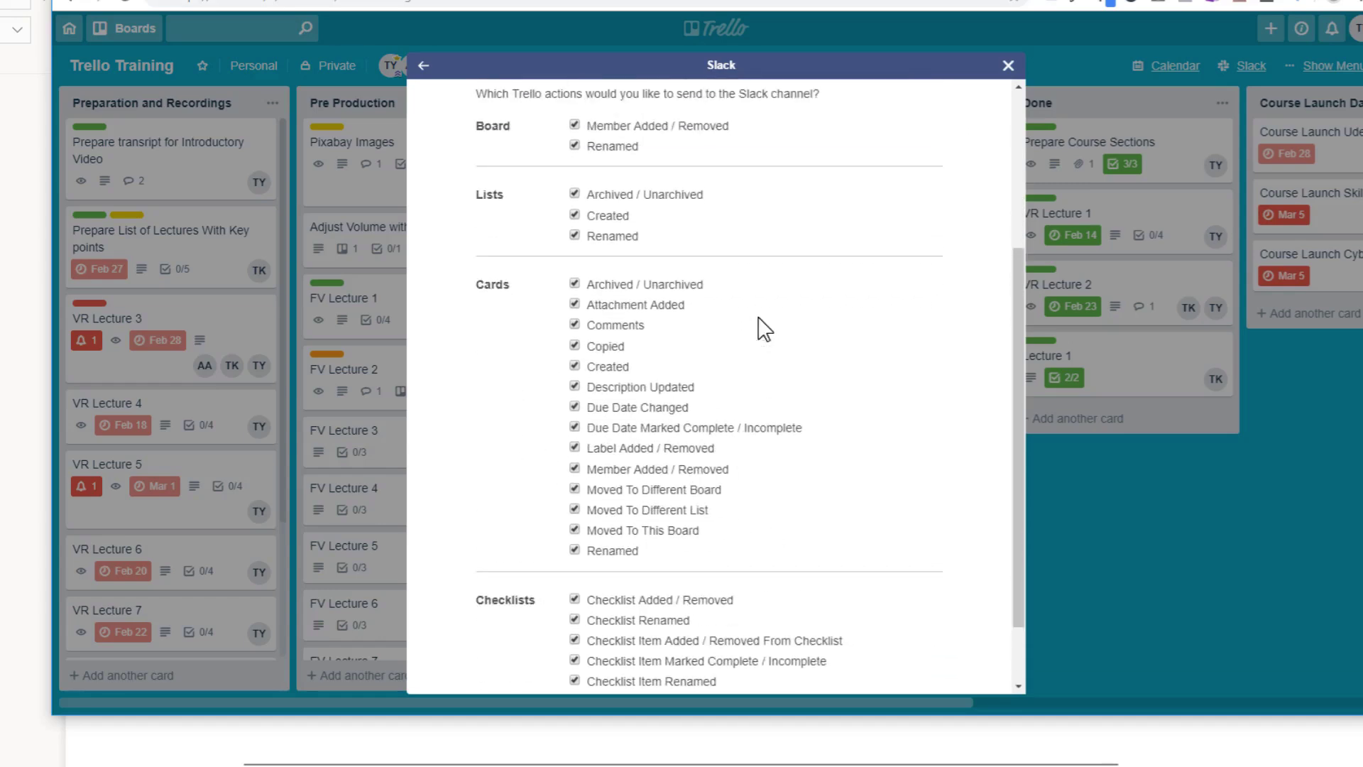
{"action": "scroll", "coordinate": [880, 302], "scroll_direction": "up", "scroll_amount": 2}
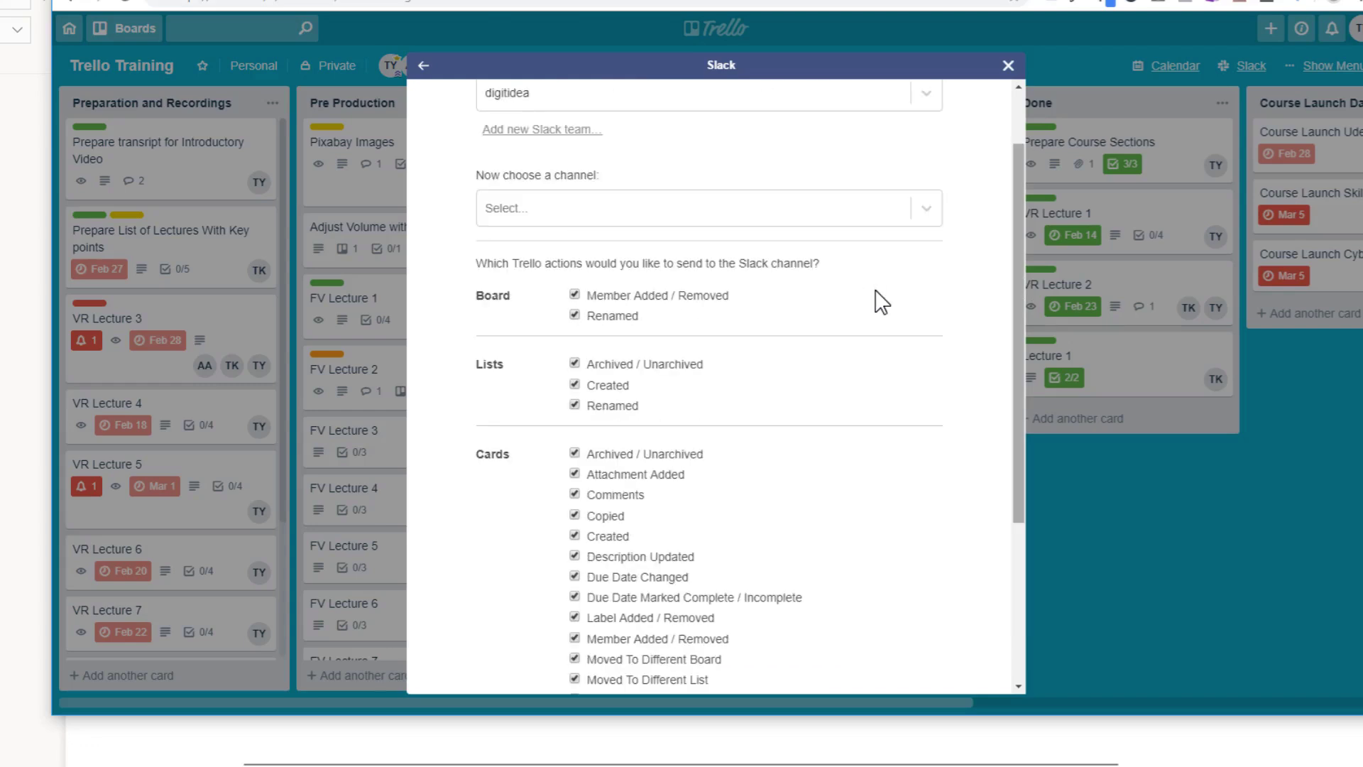
{"action": "scroll", "coordinate": [880, 302], "scroll_direction": "down", "scroll_amount": 1}
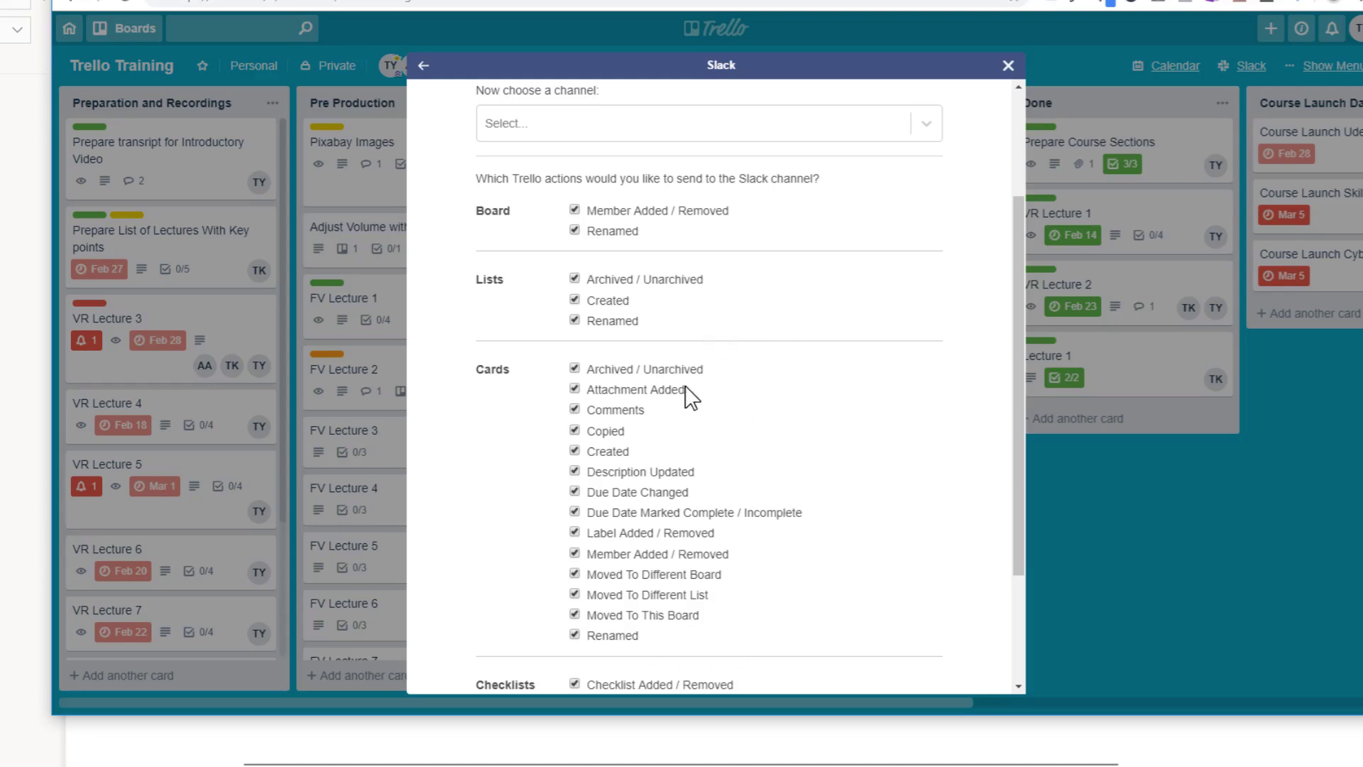
{"action": "left_click", "coordinate": [1008, 66]}
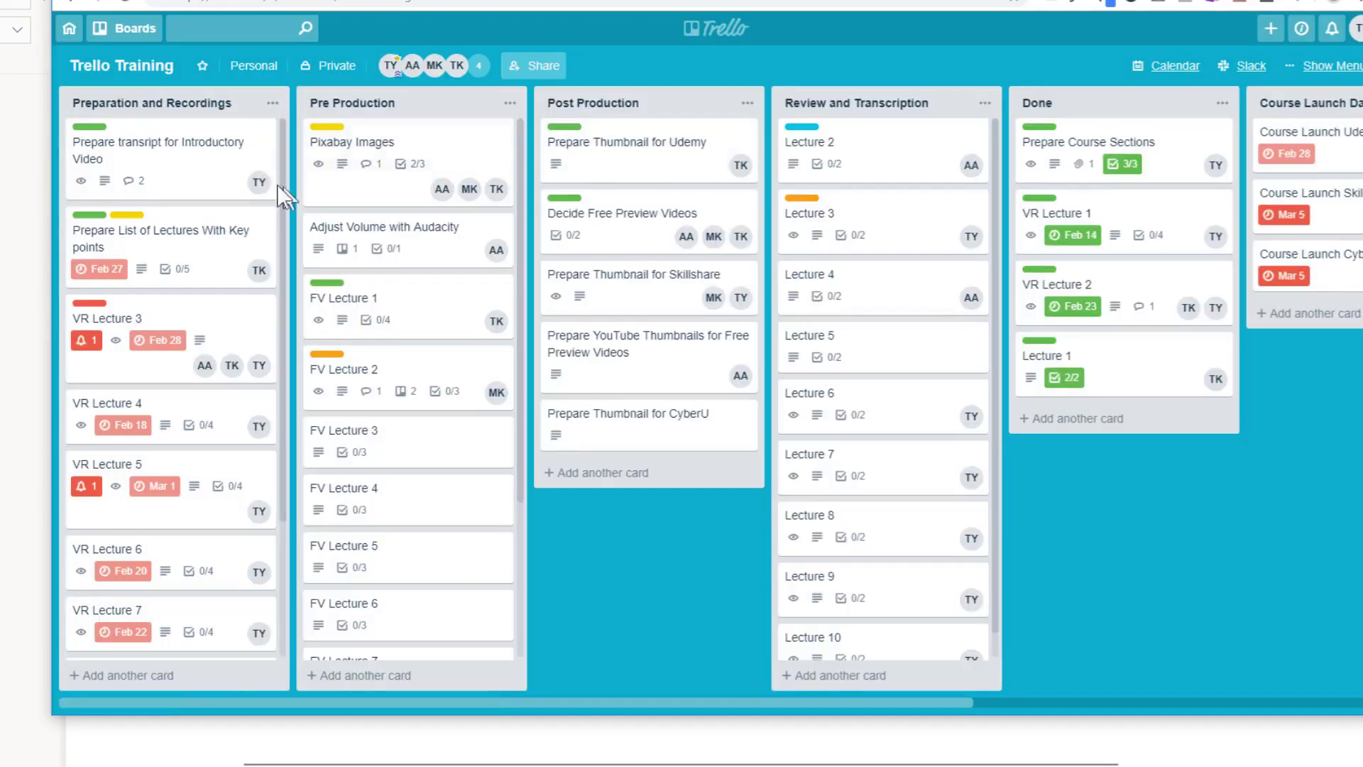
Step: Go to the Trello home page and open the Graphics Design Team's Settings
{"action": "left_click", "coordinate": [69, 30]}
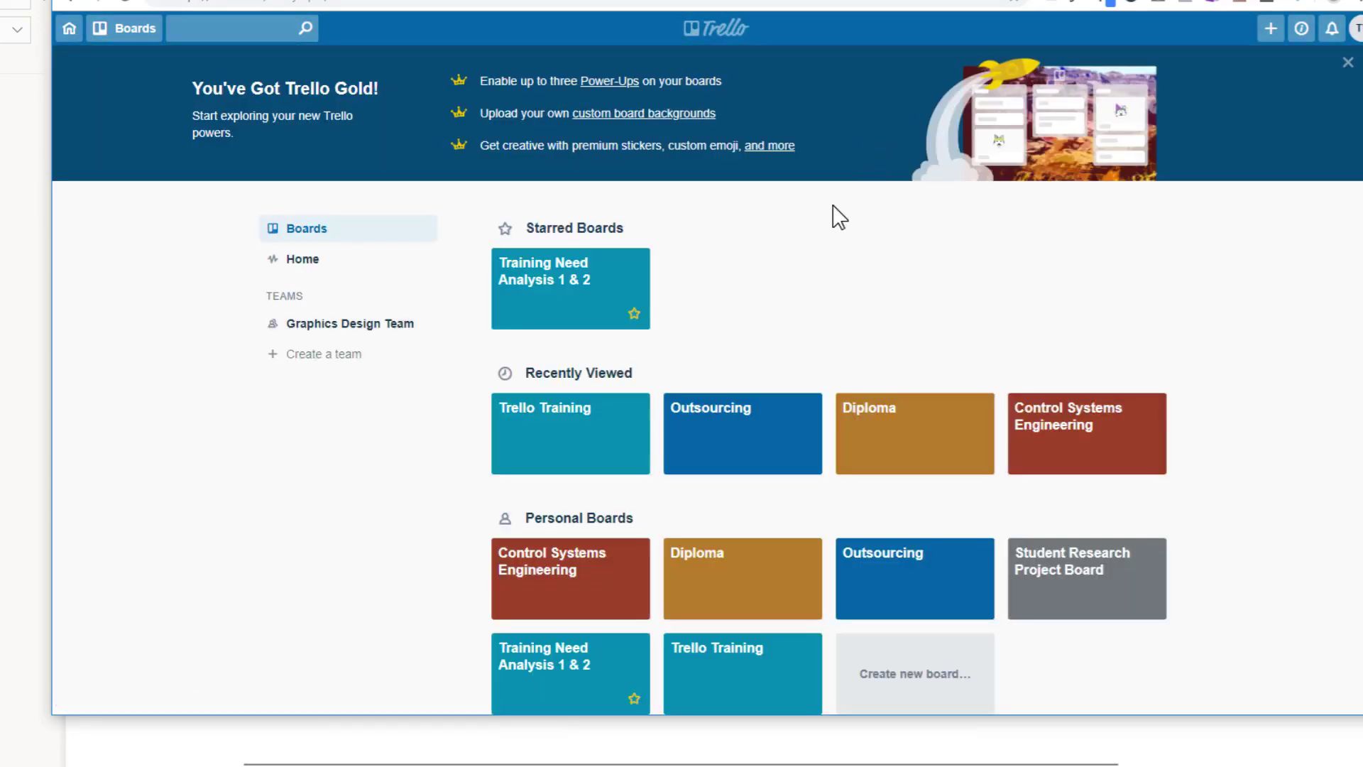
{"action": "left_click", "coordinate": [370, 339]}
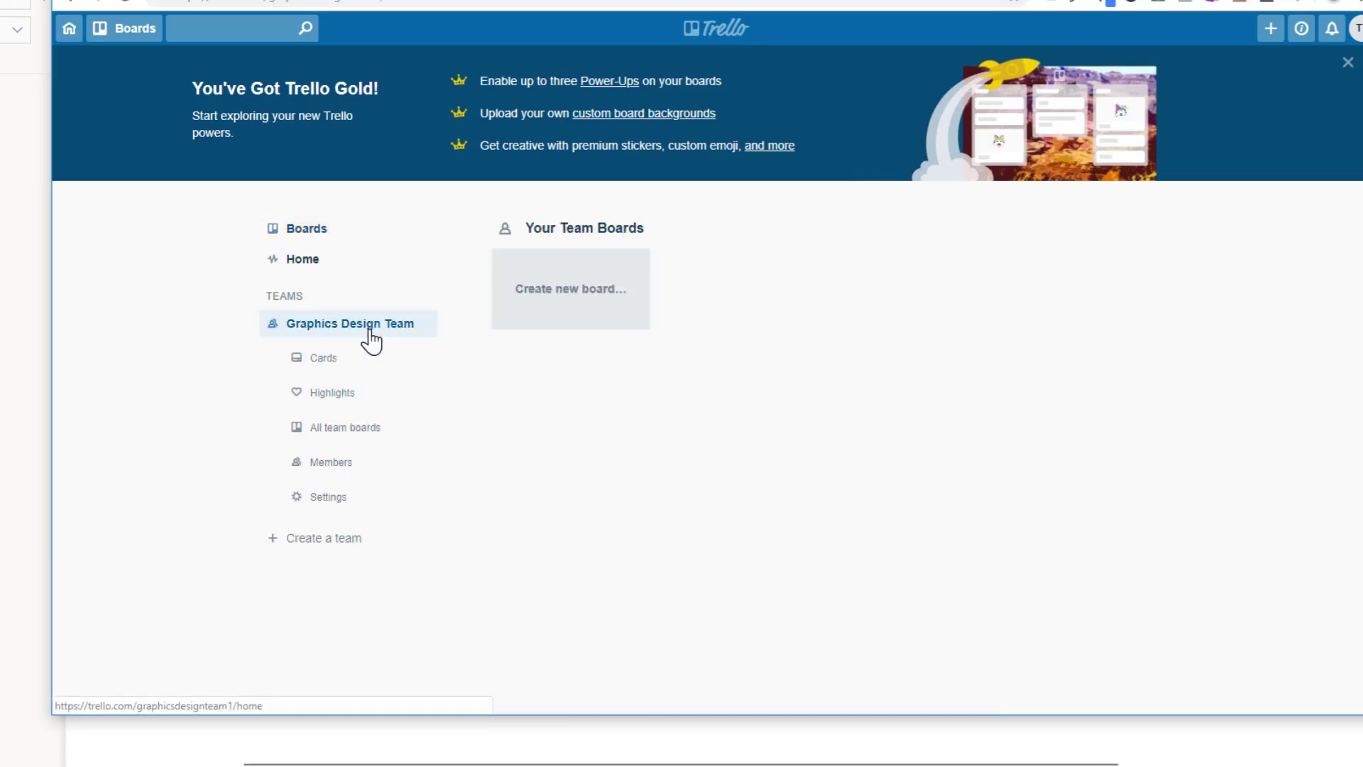
{"action": "left_click", "coordinate": [332, 509]}
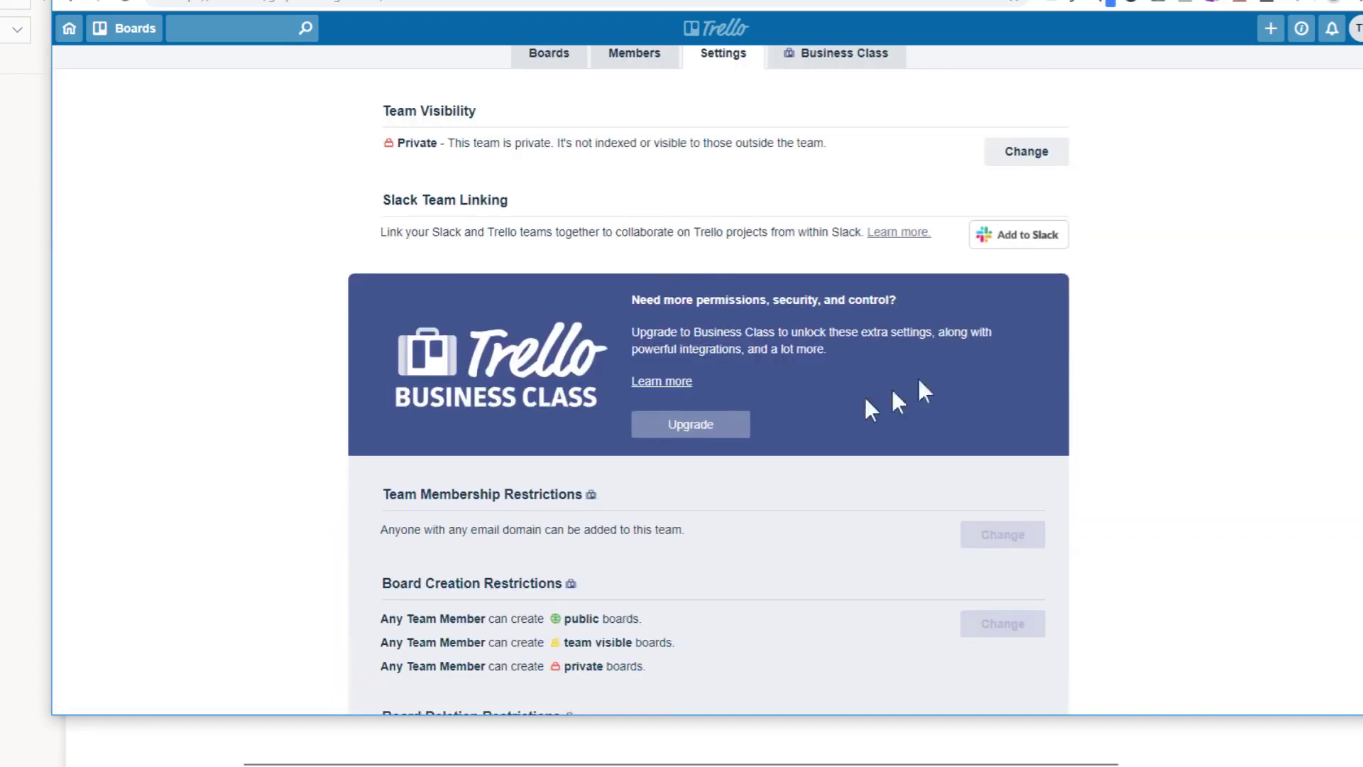
Step: Start Add to Slack team linking, then cancel the Slack authorization
{"action": "left_click", "coordinate": [1038, 251]}
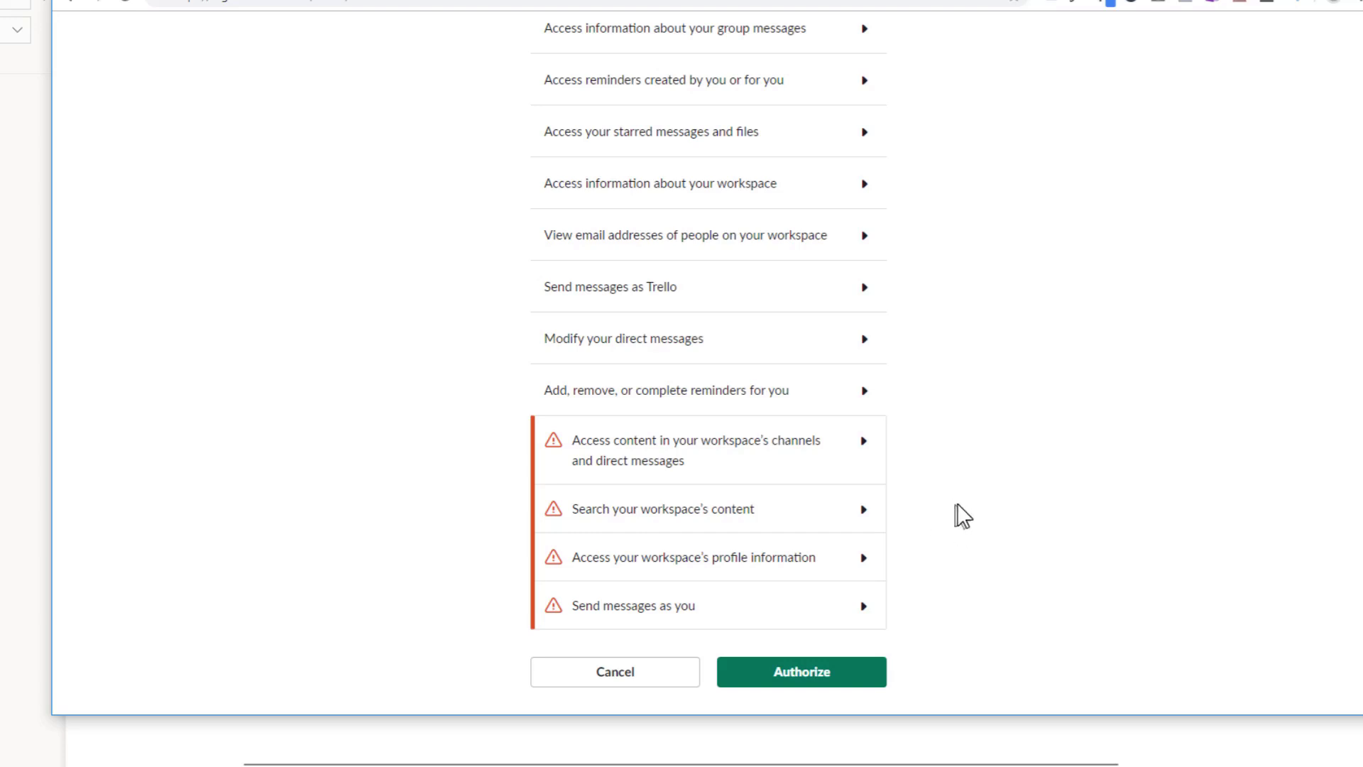
{"action": "left_click", "coordinate": [629, 675]}
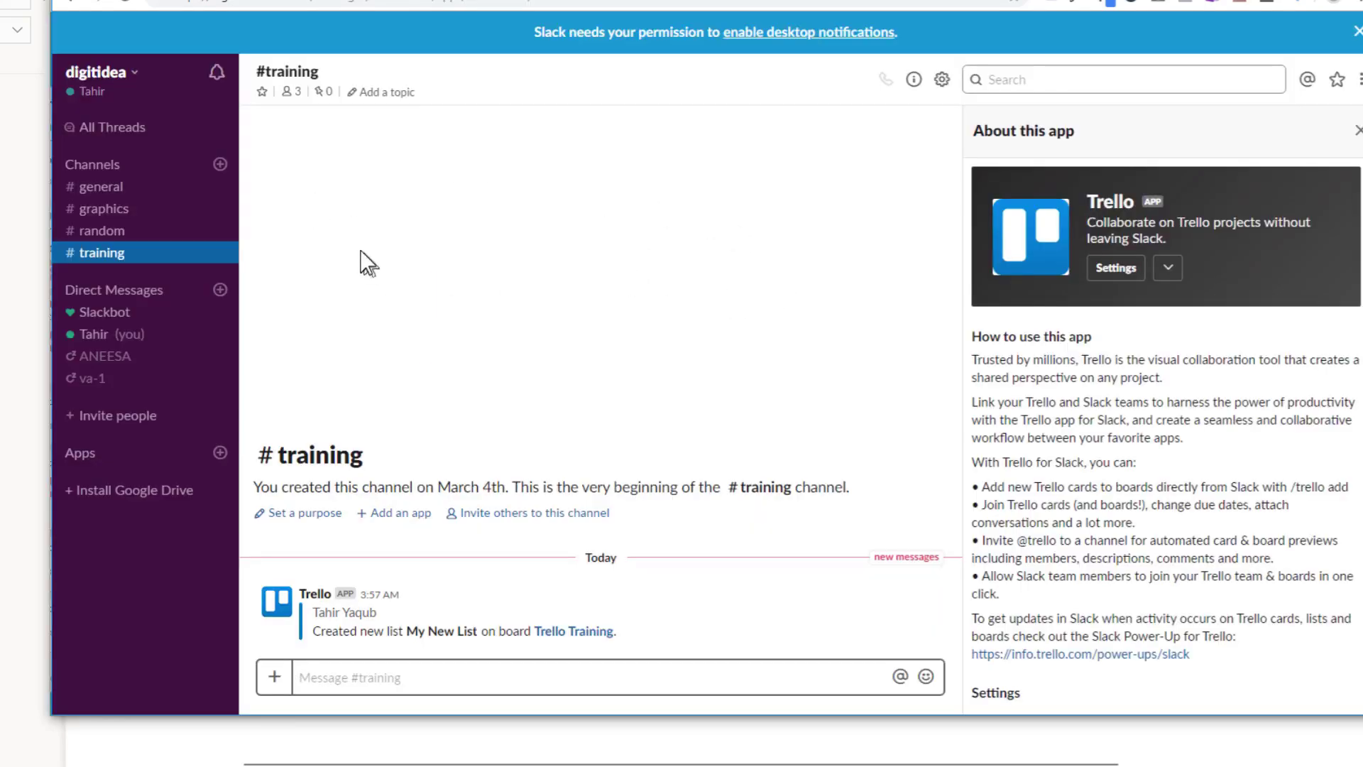
Step: Scroll through Slack's Browse Apps list, including installed Trello plus Giphy and Zapier
{"action": "left_click", "coordinate": [101, 460]}
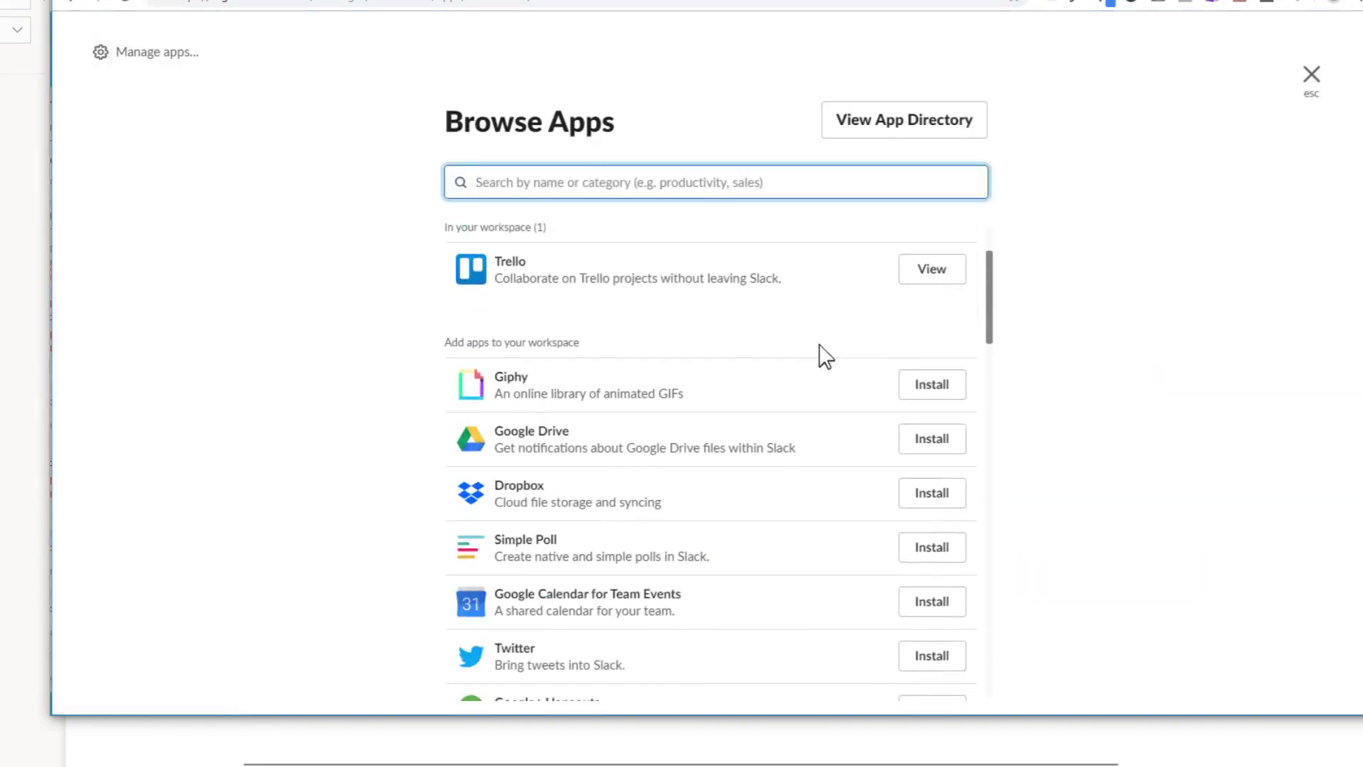
{"action": "scroll", "coordinate": [821, 348], "scroll_direction": "down", "scroll_amount": 6}
{"action": "scroll", "coordinate": [822, 353], "scroll_direction": "down", "scroll_amount": 3}
{"action": "scroll", "coordinate": [823, 354], "scroll_direction": "down", "scroll_amount": 1}
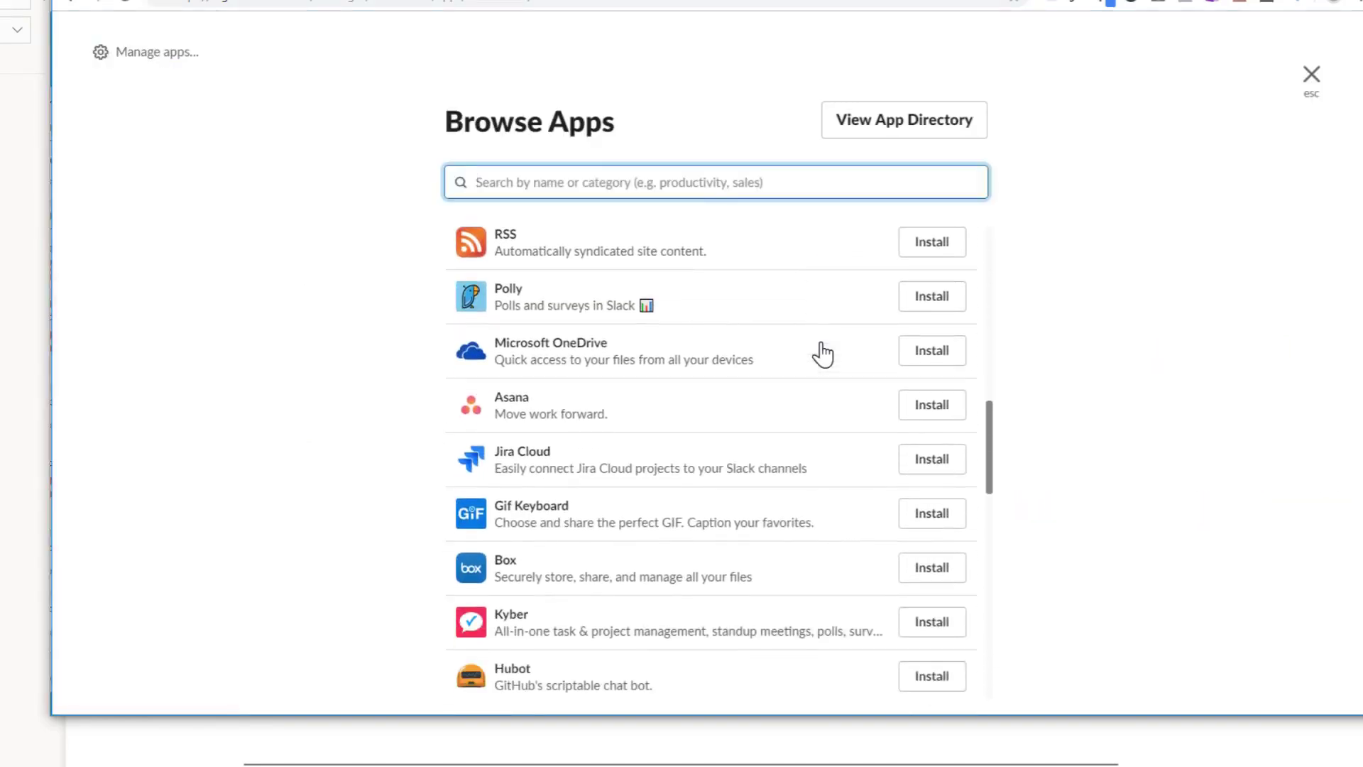
{"action": "scroll", "coordinate": [859, 372], "scroll_direction": "up", "scroll_amount": 1}
{"action": "scroll", "coordinate": [859, 372], "scroll_direction": "up", "scroll_amount": 8}
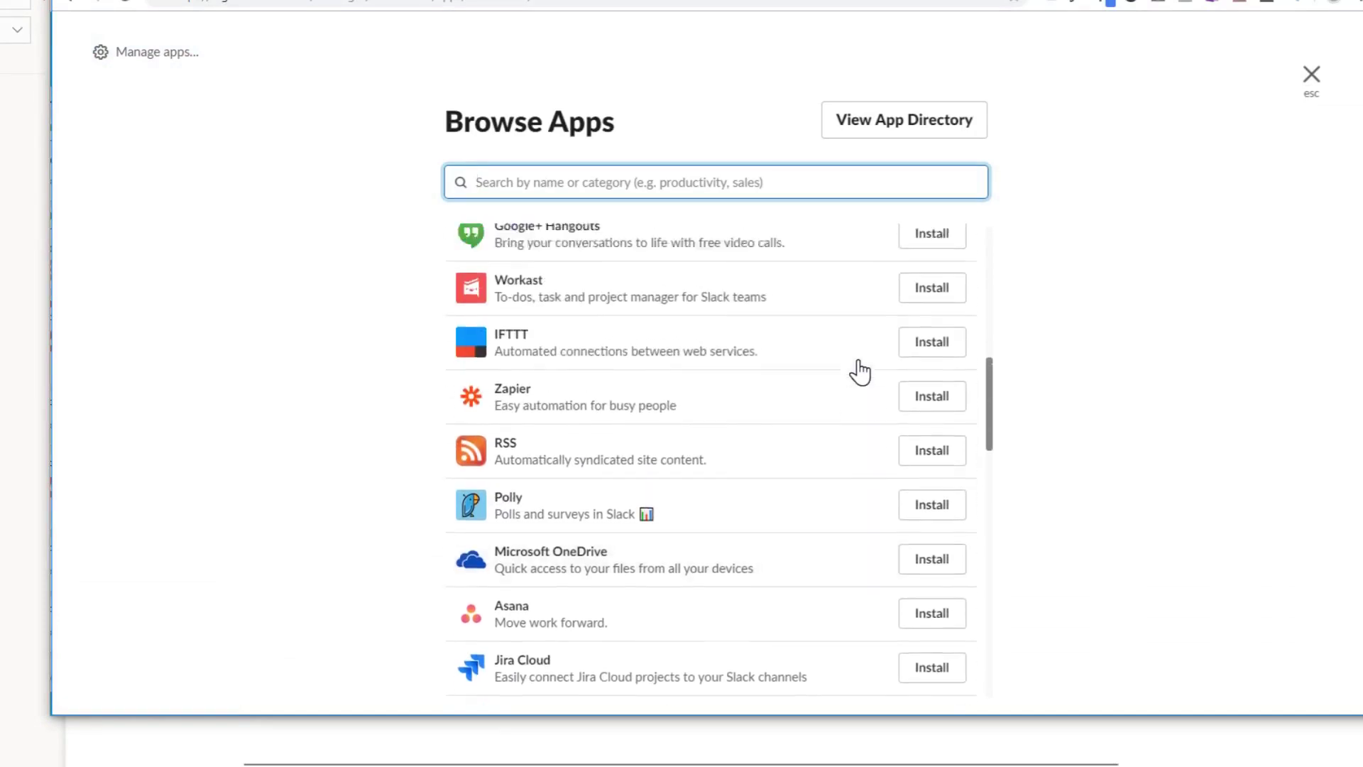